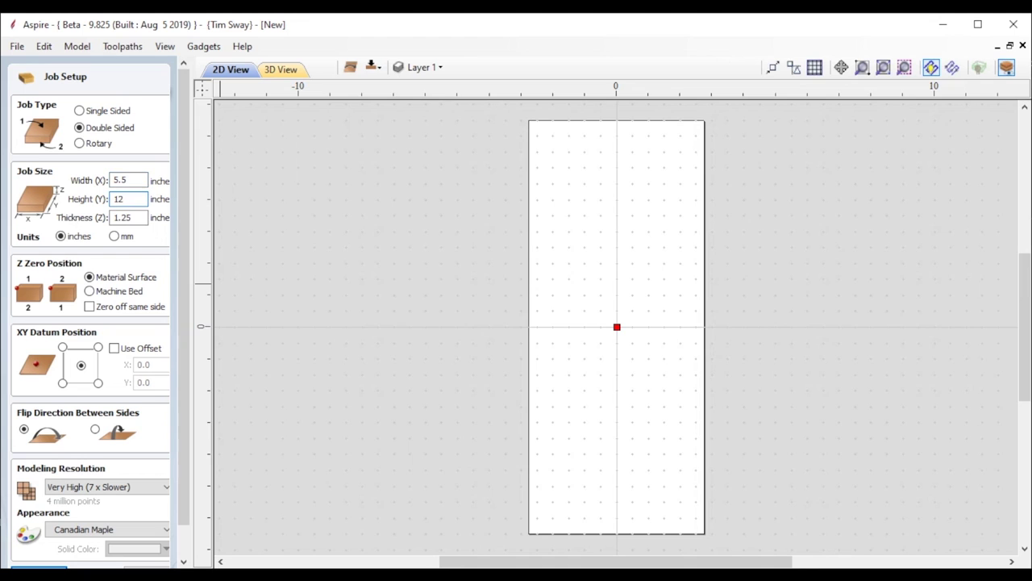
- Set the material thickness to 1 inch and accept the double-sided job setup
scroll(184, 454, down, 1)
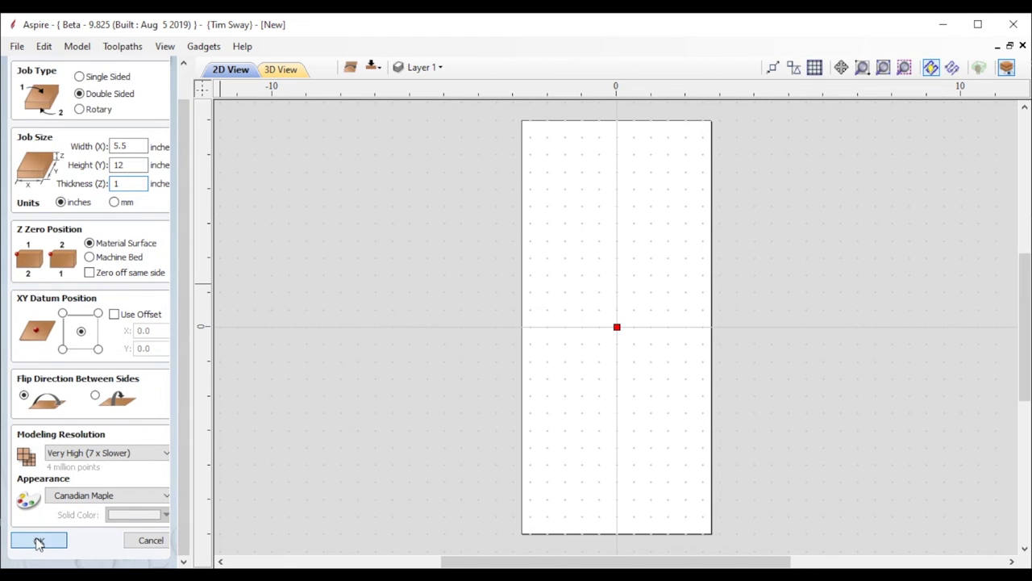
click(37, 541)
- Draw a circle 2 inches in diameter beside the board's left edge
click(21, 173)
text(2)
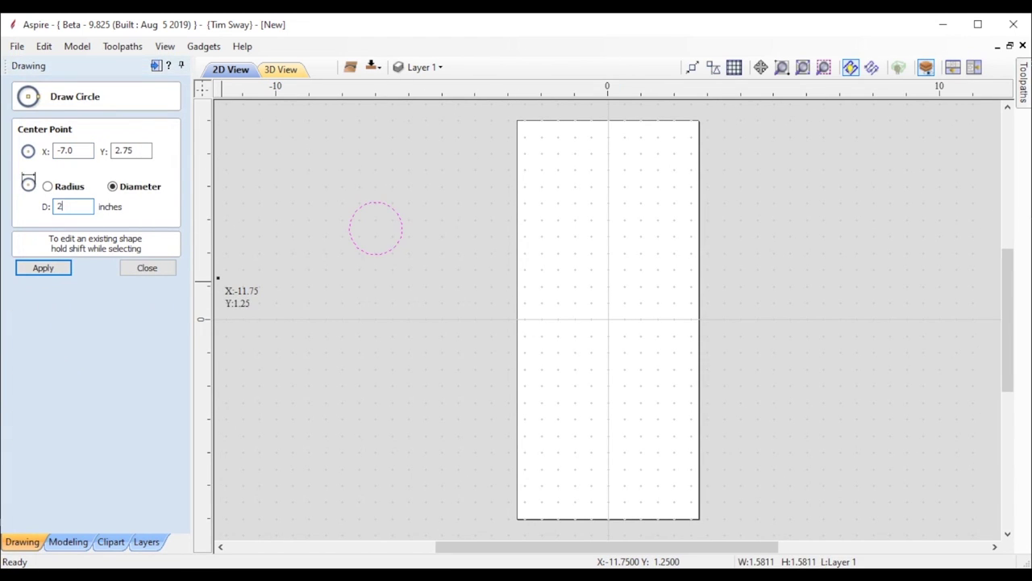
click(152, 273)
- Draw a second circle 1.5 inches in diameter below the first one, outside the board
click(22, 173)
drag(376, 320, 393, 336)
double_click(68, 207)
text(1.5)
key(Return)
click(147, 268)
- Move both circles onto the board's horizontal centerline, the larger centered at about X 1.25 and the smaller at about X -1
click(21, 194)
key(Escape)
click(364, 199)
drag(647, 319, 648, 319)
click(367, 343)
drag(367, 343, 436, 323)
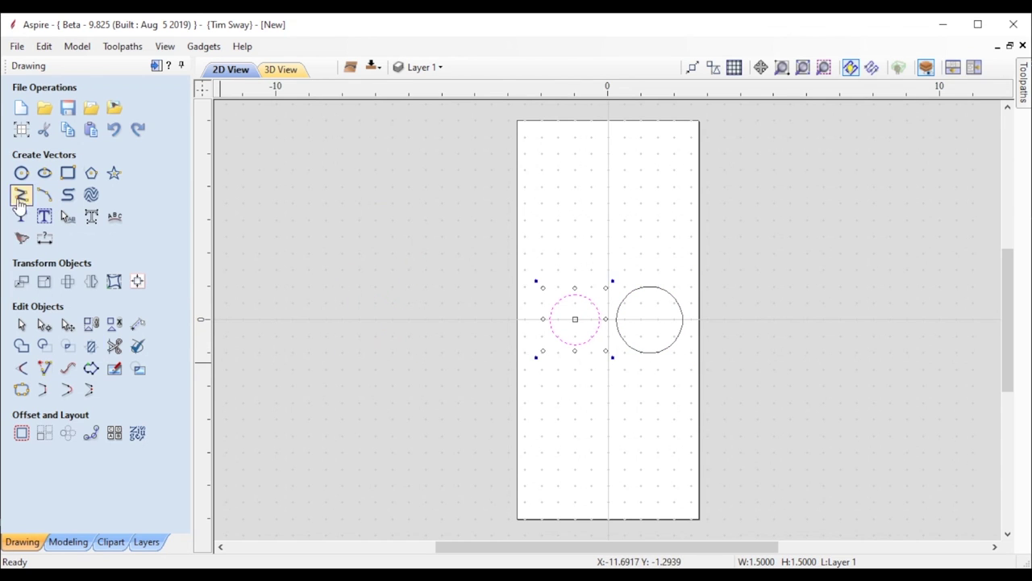
- Draw a straight horizontal line across the full board width through the centers of both circles
click(21, 198)
click(517, 319)
click(698, 319)
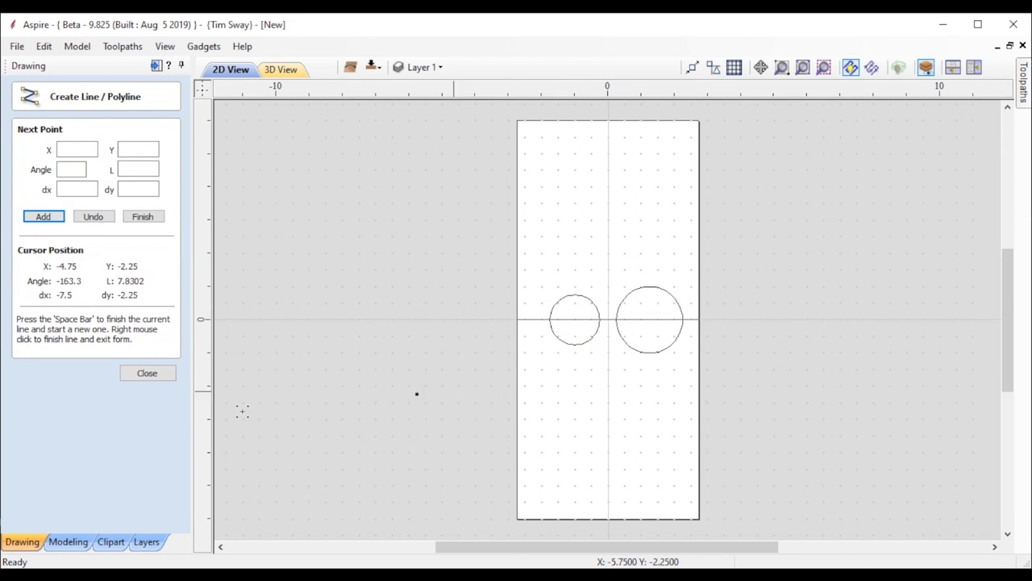
click(146, 373)
- Trim the circles along the line to leave their upper halves, and move both arcs off the board's left side
click(116, 345)
scroll(626, 365, up, 5)
click(665, 324)
click(493, 298)
click(499, 227)
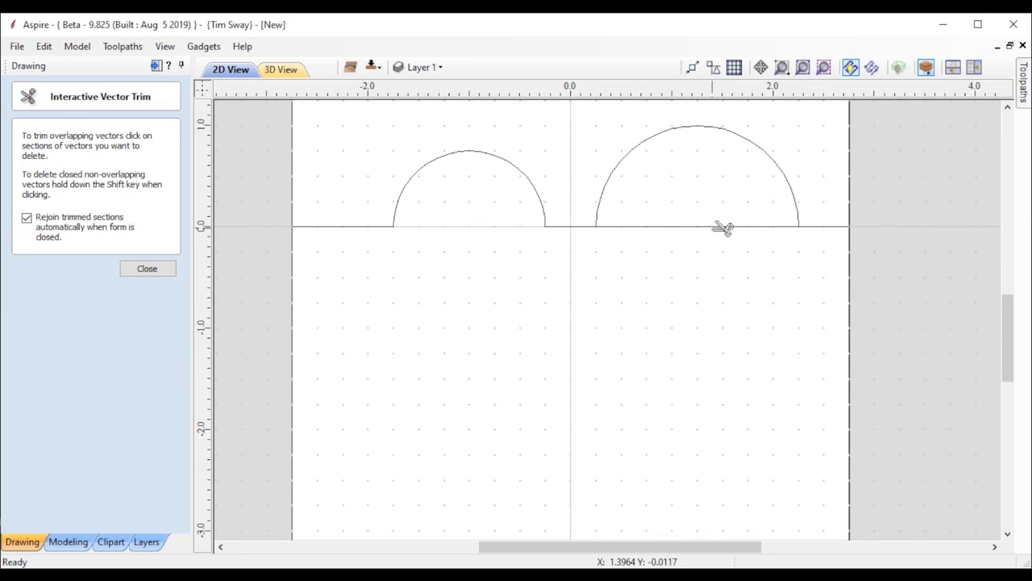
click(147, 268)
scroll(625, 313, down, 5)
drag(697, 315, 546, 279)
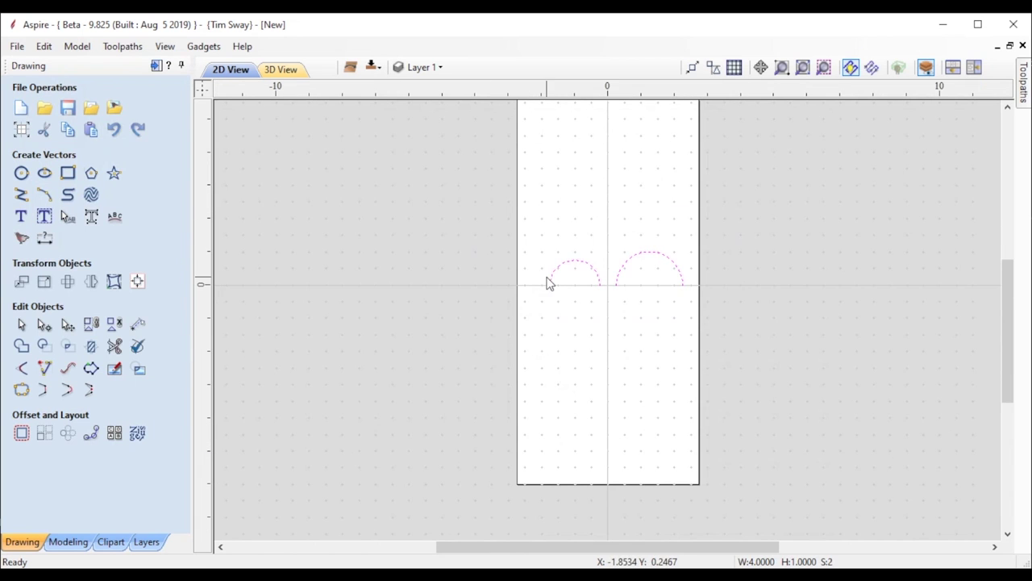
- Draw a rectangle 2 inches wide and 2.5 inches high in the lower left of the board
click(68, 173)
drag(533, 344, 592, 434)
text(2)
key(Tab)
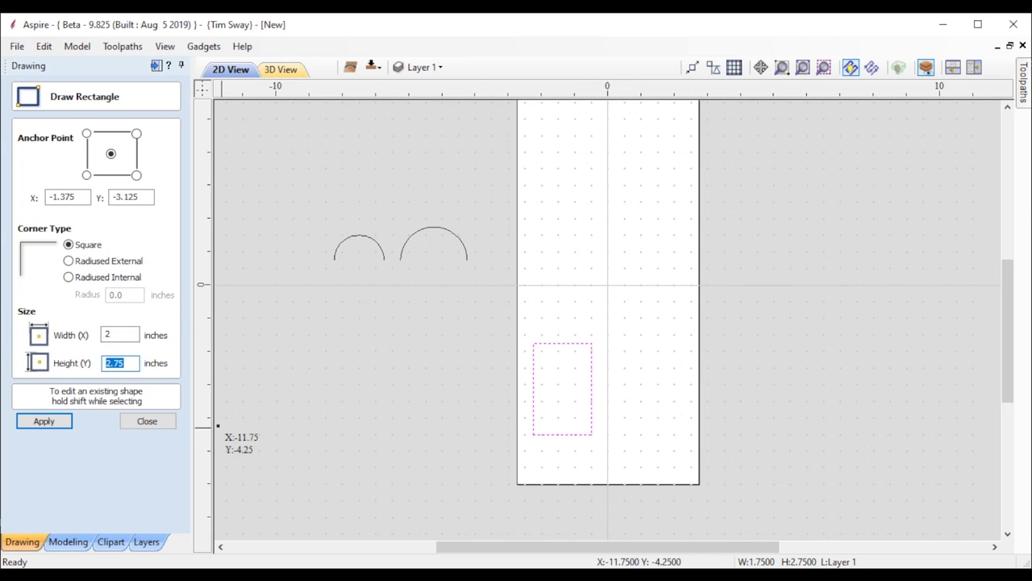
text(2.5)
key(Return)
click(147, 421)
- Draw a 1.5 by 1.5 inch square inside the rectangle, centered on its width
click(68, 173)
drag(531, 368, 593, 426)
double_click(117, 363)
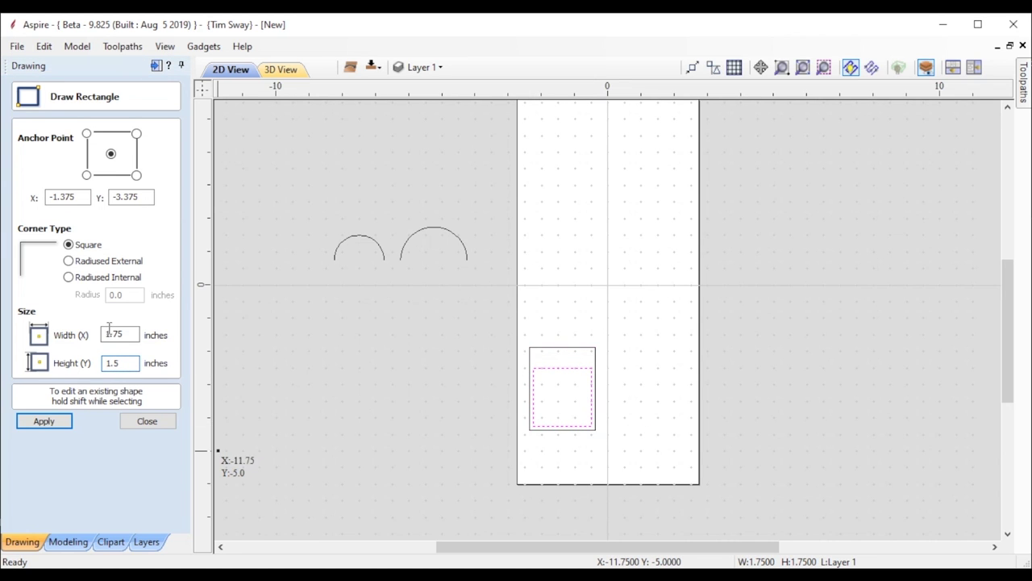
text(.5)
key(Return)
- Move the small square down until its lower edge meets the rectangle's lower edge
scroll(559, 409, up, 5)
click(533, 448)
double_click(530, 447)
key(Down)
key(Down)
key(Down)
key(Down)
key(Down)
scroll(572, 476, up, 13)
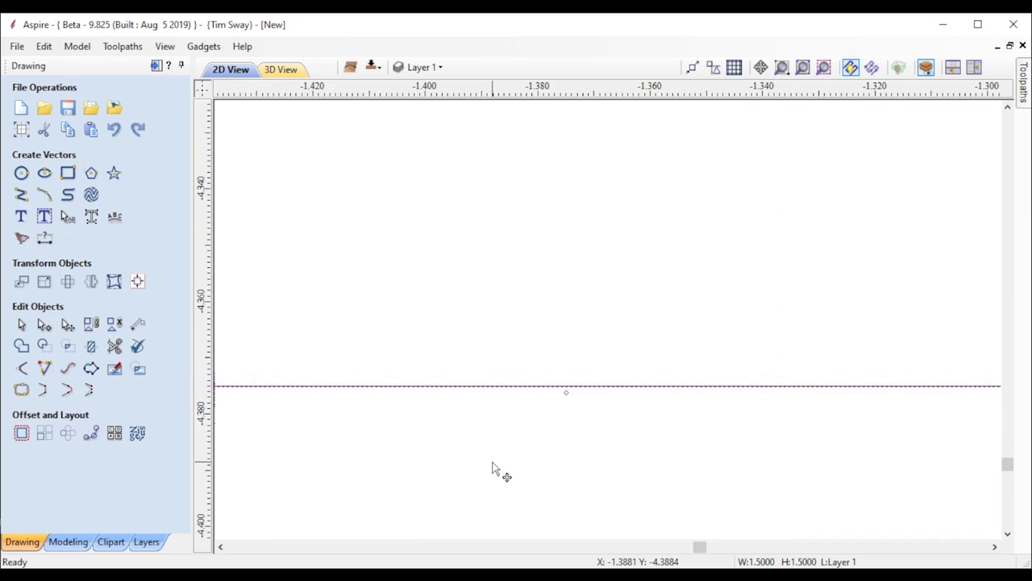
- Taper the rectangle by moving its two lower corner nodes inward to the small square's lower corners
scroll(492, 470, down, 10)
click(44, 323)
click(384, 436)
drag(384, 435, 408, 435)
drag(575, 435, 561, 435)
- Delete the small square, keeping only the tapered glass outline
click(465, 482)
click(479, 285)
key(Delete)
- Save the project as "shotglass v4" in the vectric projects folder
key(ctrl+s)
text(shotglass v4)
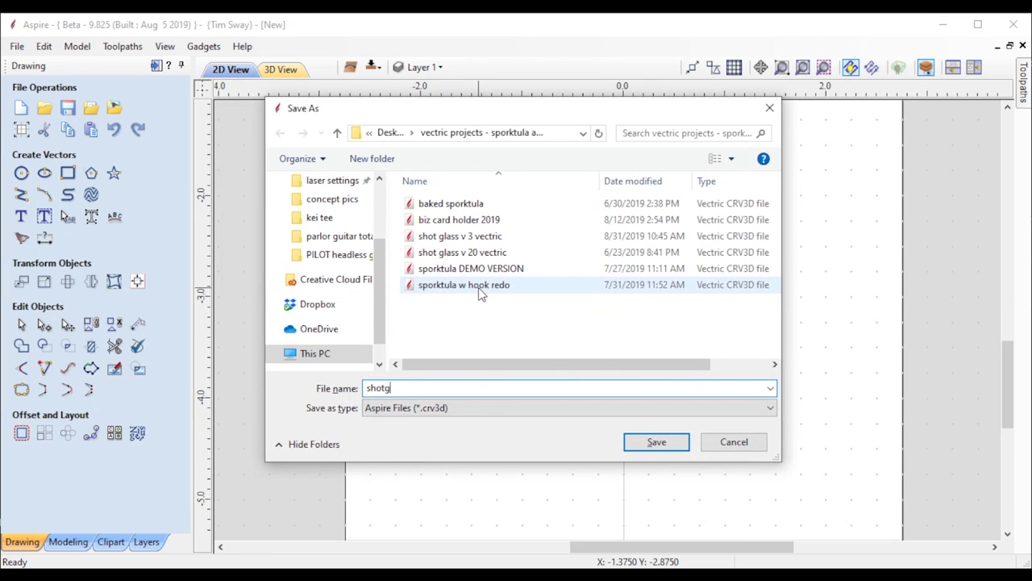
click(666, 443)
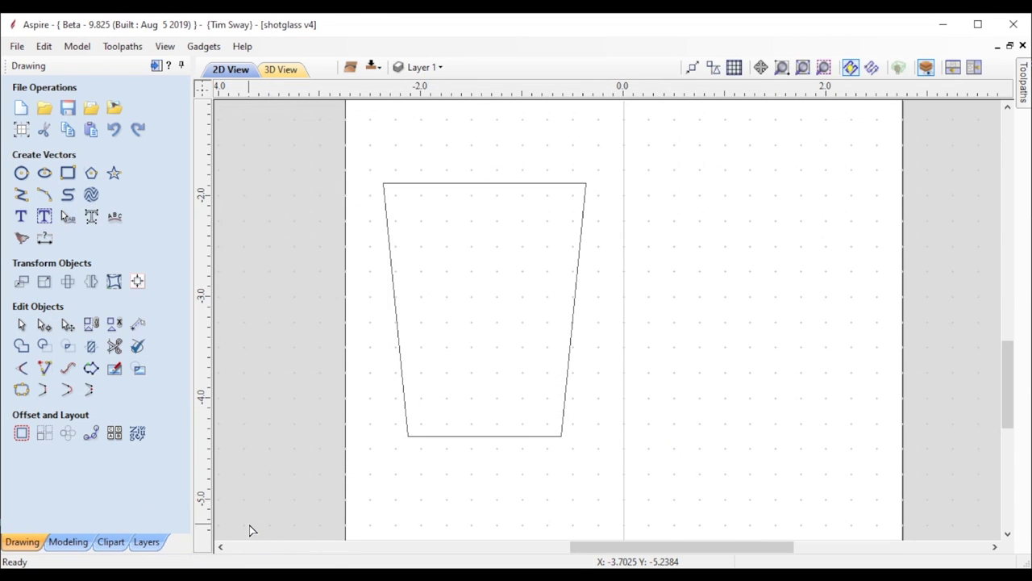
- Duplicate the tapered outline and shift the copy right into the other half of the board
scroll(318, 510, down, 2)
click(434, 274)
key(ctrl+c)
key(ctrl+v)
key(Right)
key(Right)
key(Right)
key(Right)
key(Right)
key(Right)
key(Right)
key(Right)
key(Right)
key(Right)
key(Right)
key(Right)
key(Right)
key(Right)
key(Right)
key(Right)
key(Right)
key(Right)
key(Right)
key(Right)
- Select both tapered outlines and shift the pair down toward the board's lower edge
scroll(625, 312, down, 4)
drag(479, 284, 704, 393)
key(Down)
key(Down)
key(Down)
key(Down)
key(Down)
key(Down)
- Duplicate the pair of tapered outlines and move the copy up to form a middle row
key(ctrl+c)
key(ctrl+v)
key(Up)
key(Up)
key(Up)
key(Up)
key(Up)
key(Up)
key(Up)
key(Up)
key(Up)
key(Up)
key(Up)
key(Up)
key(Up)
key(Up)
key(Up)
key(Up)
key(Up)
key(Up)
key(Up)
key(Up)
- Paste a third pair of tapered outlines and move it up above the middle row
key(ctrl+c)
key(ctrl+v)
key(Up)
key(Up)
key(Up)
key(Up)
key(Up)
key(Up)
key(Up)
key(Up)
key(Up)
key(Up)
key(Up)
key(Up)
key(Up)
key(Up)
key(Up)
key(Up)
key(Up)
key(Up)
key(Up)
key(Up)
key(Up)
scroll(704, 392, down, 2)
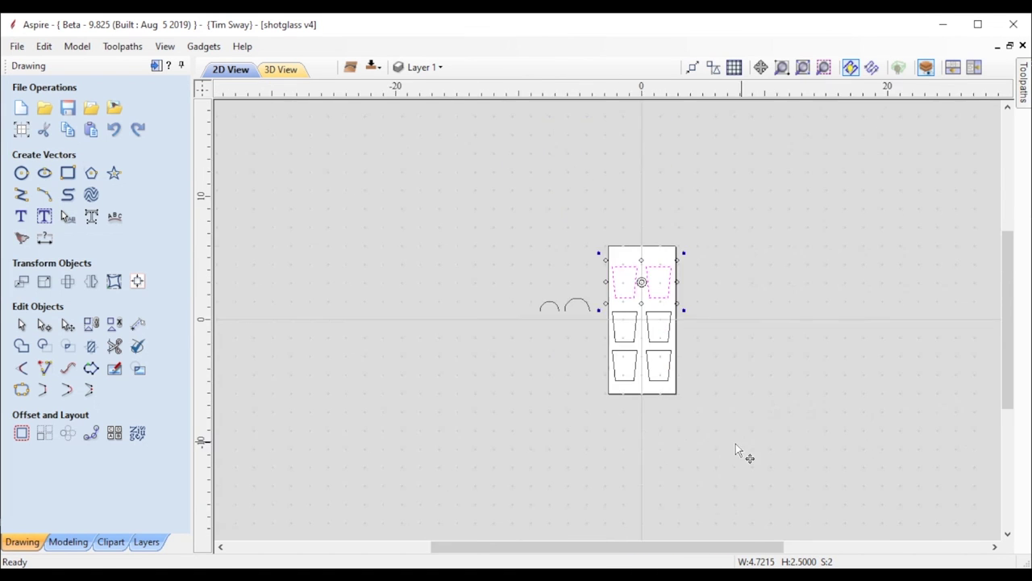
- Nudge the upper pair of outlines closer to the board's upper edge
scroll(639, 292, up, 3)
key(Up)
key(Up)
key(Up)
key(Up)
key(Up)
- Select the middle pair of outlines and nudge it up to widen the gap above the lowest row
drag(530, 340, 769, 462)
key(Up)
key(Up)
key(Up)
key(Up)
key(Up)
key(Up)
key(Down)
- Reselect the upper pair of outlines, nudge it farther up from the middle row, and clear the selection
drag(519, 172, 766, 327)
key(Up)
key(Up)
key(Up)
click(454, 267)
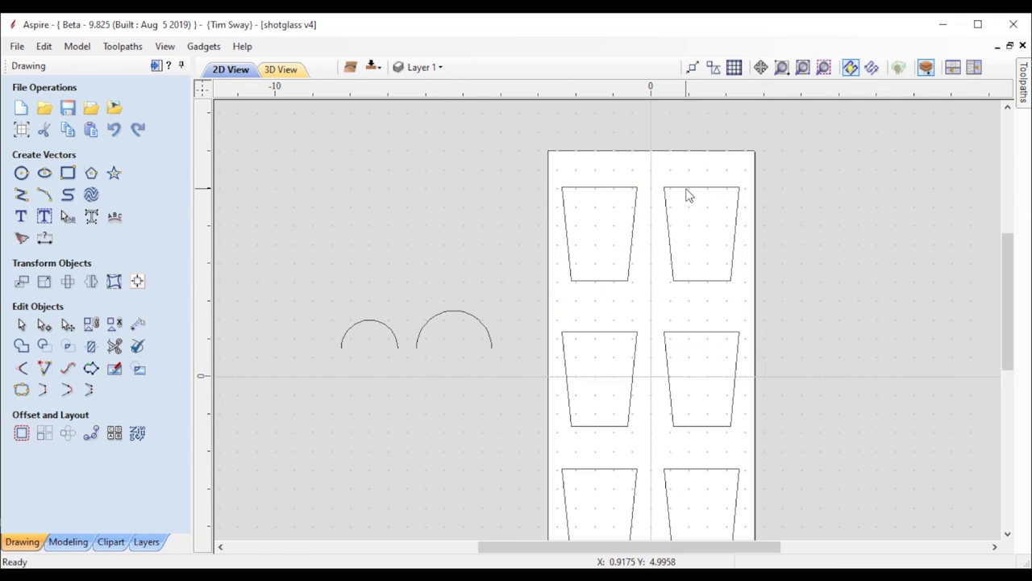
- Delete all the tapered glass outlines except the upper-left one on the board
scroll(667, 251, down, 3)
drag(661, 194, 749, 461)
key(Delete)
drag(600, 279, 674, 433)
key(Delete)
scroll(556, 235, up, 5)
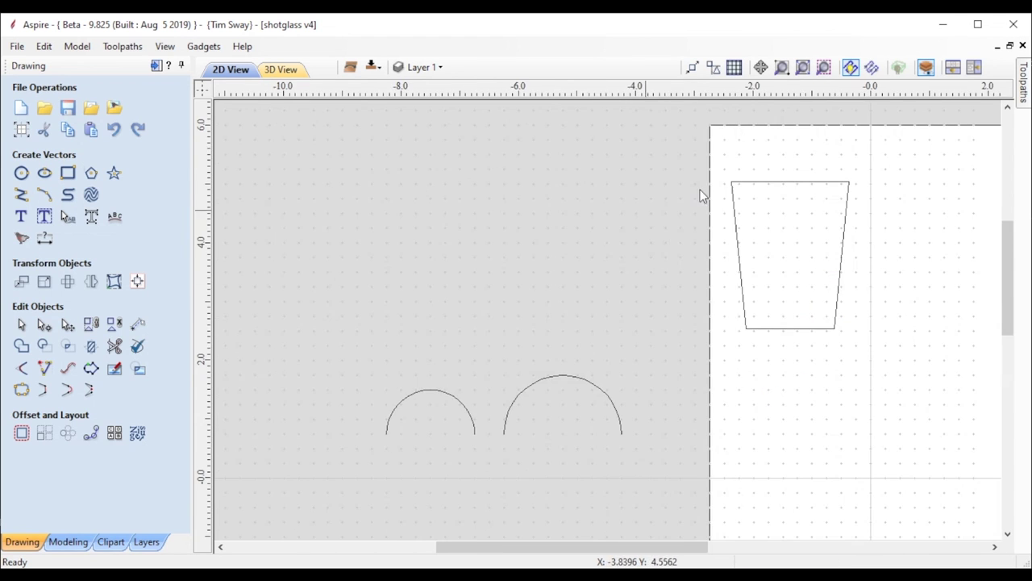
- Start a Two Rail Sweep using the remaining outline's two slanted sides as the drive rails
click(735, 209)
drag(508, 549, 598, 549)
scroll(563, 215, up, 4)
click(421, 236)
click(22, 325)
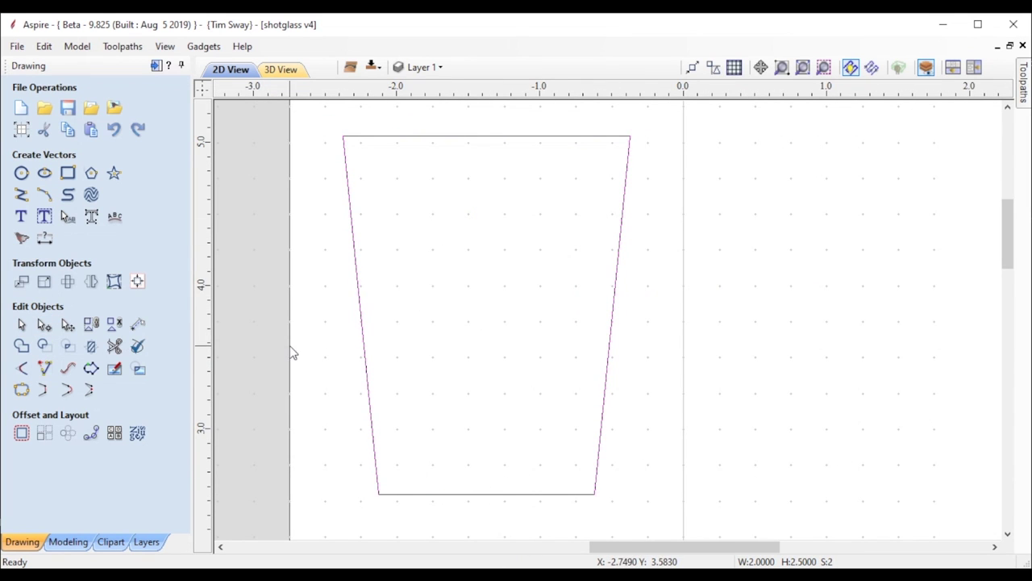
click(64, 545)
click(45, 117)
scroll(368, 231, down, 3)
click(137, 144)
- Attach the large half circle at the wide end and the small one at the narrow end of the rails and generate the sweep
drag(601, 548, 498, 548)
click(376, 458)
click(524, 182)
click(286, 451)
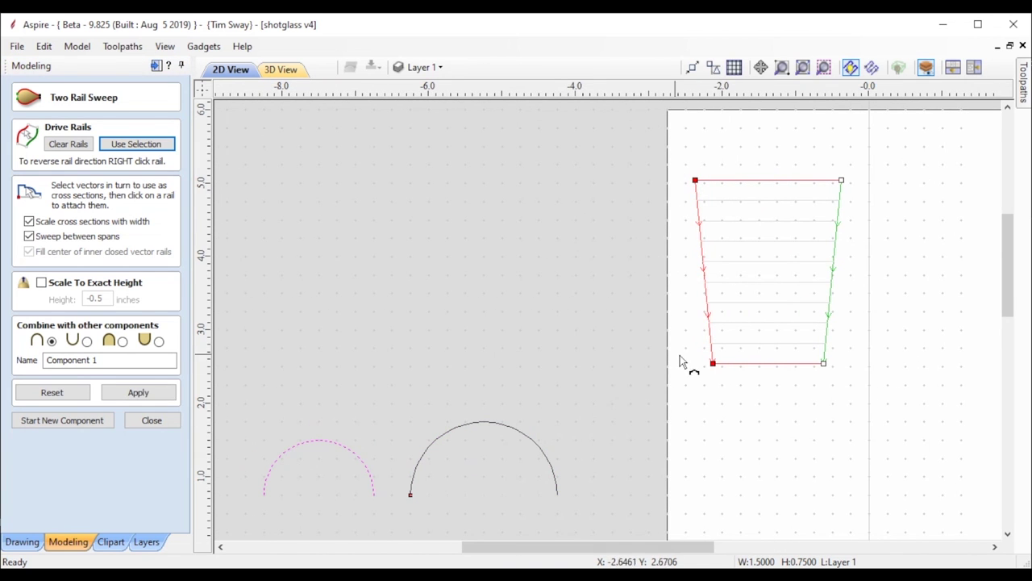
click(137, 391)
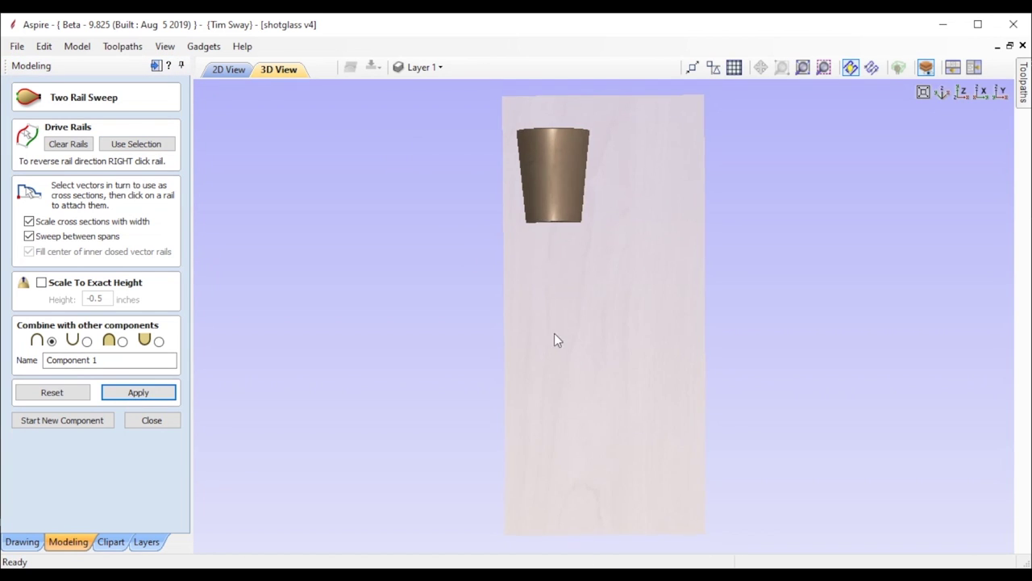
- Name the swept component "top glass", apply it, and finish the Two Rail Sweep
drag(593, 292, 517, 374)
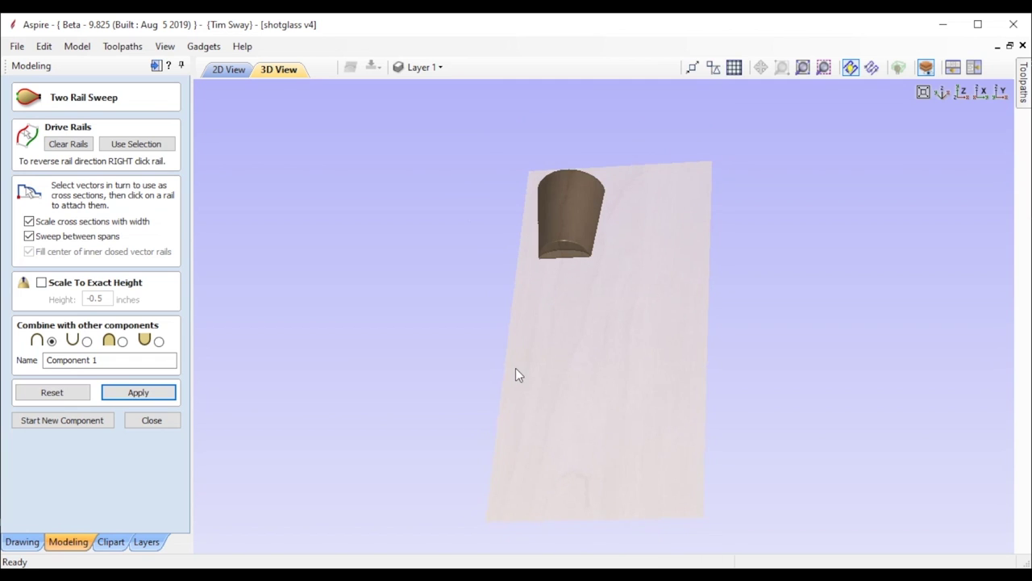
drag(439, 357, 403, 246)
drag(156, 359, 44, 361)
text(top glass)
click(138, 392)
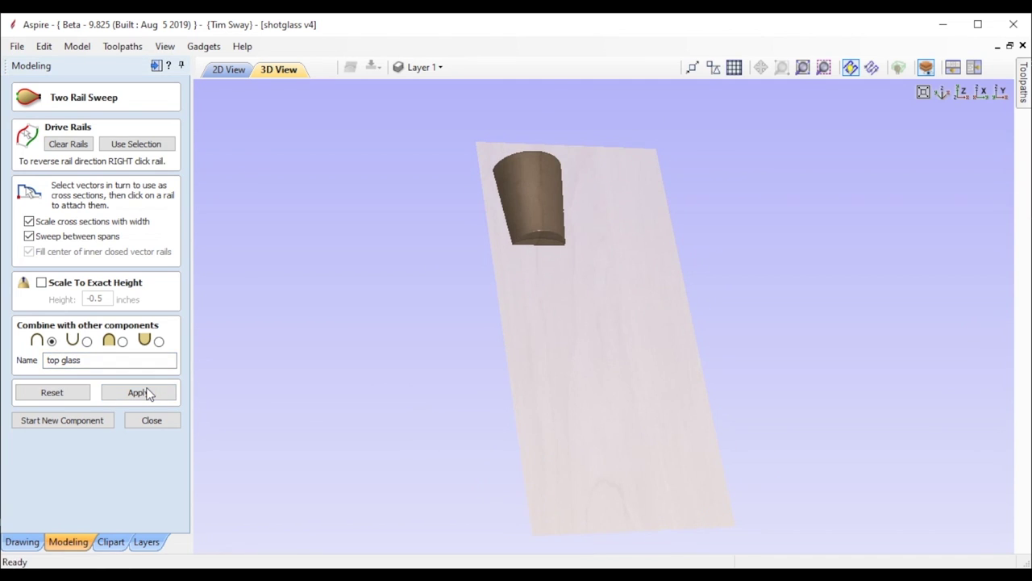
click(153, 422)
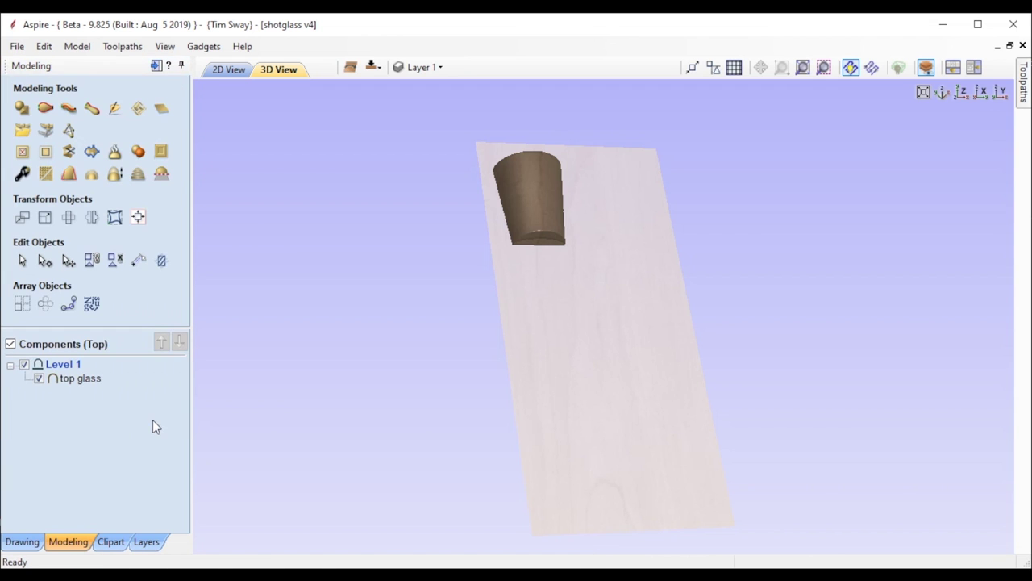
- Return to the 2D layout and switch to the bottom side of the job
key(F2)
drag(1007, 269, 1008, 254)
drag(657, 157, 839, 311)
shift+click(780, 236)
right_click(745, 188)
click(806, 310)
drag(436, 339, 702, 407)
right_click(599, 326)
click(441, 235)
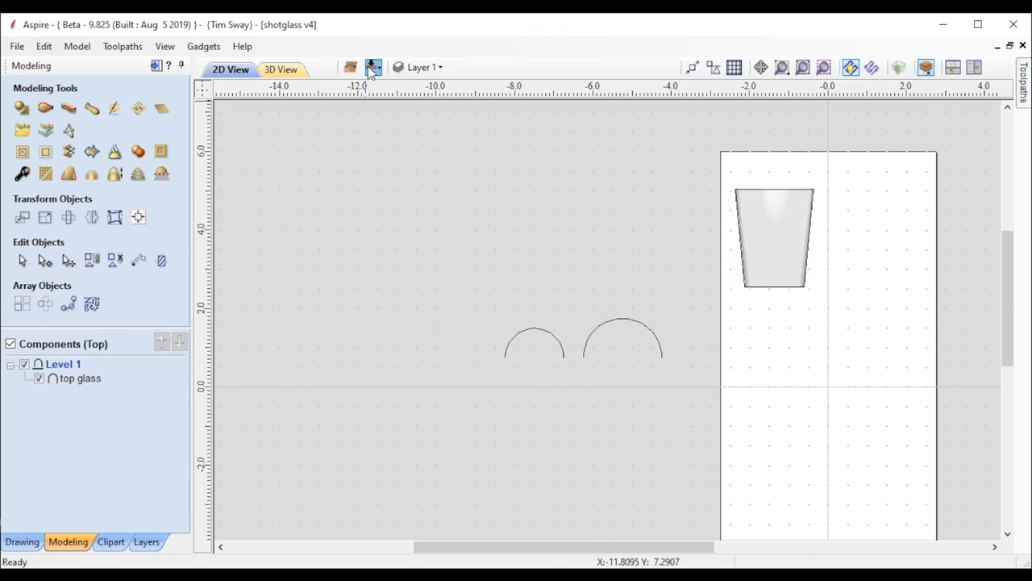
click(372, 67)
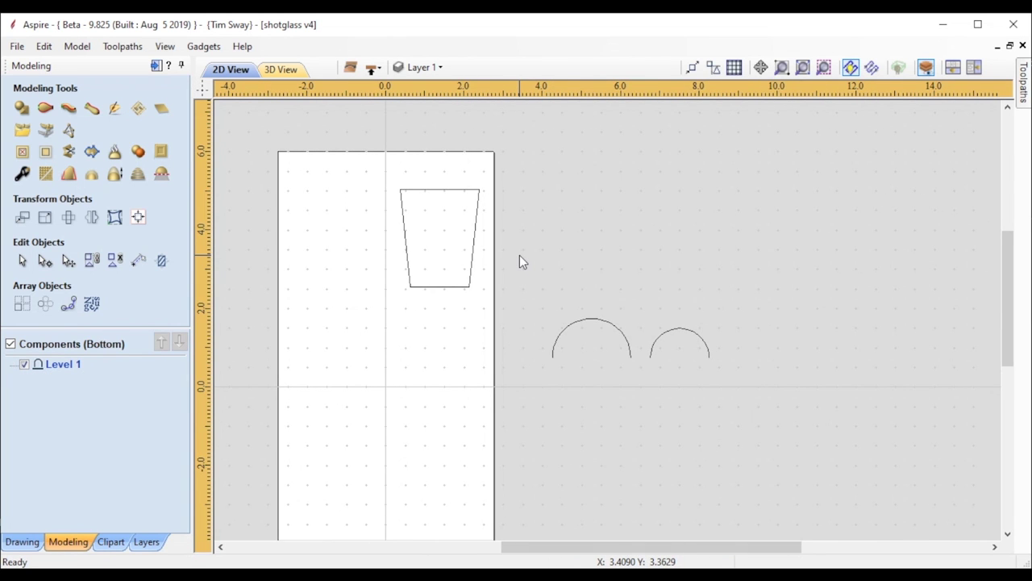
- Copy the glass outline's two slanted sides and place the copies about 0.1 inch inside the originals
click(406, 231)
scroll(428, 201, up, 3)
click(552, 309)
ctrl+drag(553, 311, 543, 311)
click(497, 377)
click(531, 385)
- Measure the wall thickness between the outer and inner slanted lines near the glass base
click(139, 260)
scroll(431, 349, up, 2)
click(349, 354)
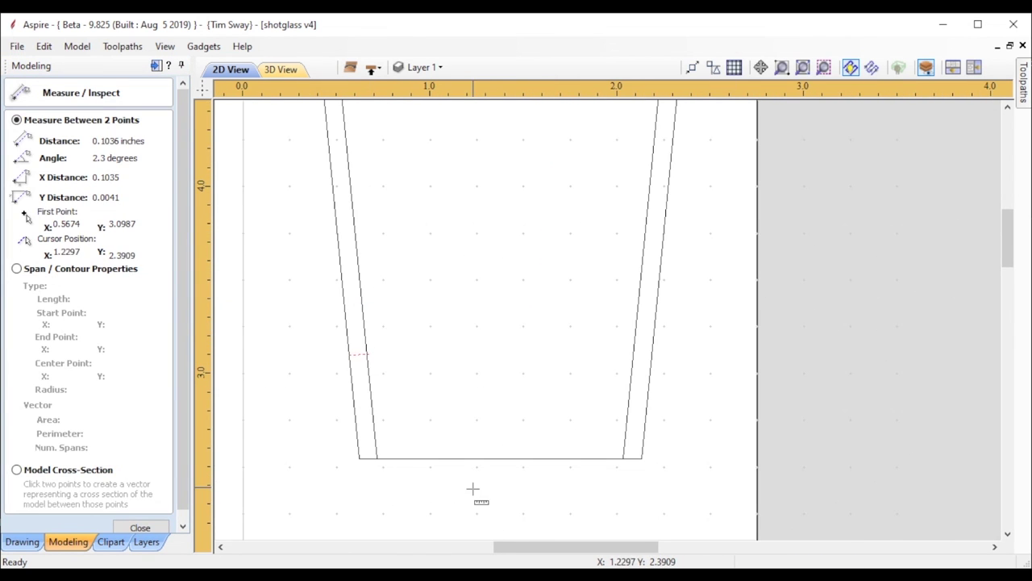
scroll(354, 324, up, 4)
click(313, 370)
scroll(402, 367, down, 6)
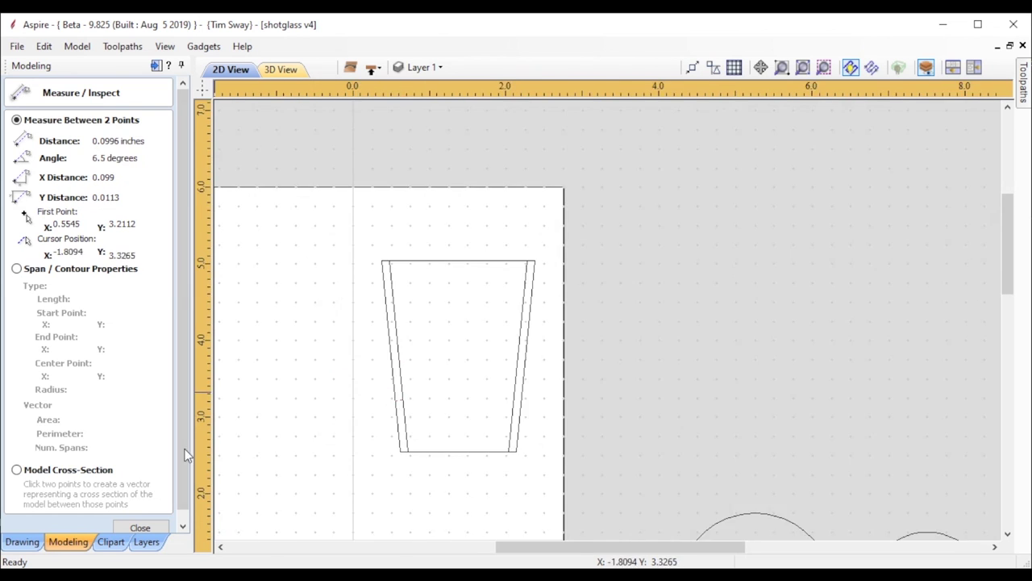
key(Escape)
- Shift the inner slanted lines up from the base and generate a Two Rail Sweep along them with the large and small half circles as cross sections
click(532, 388)
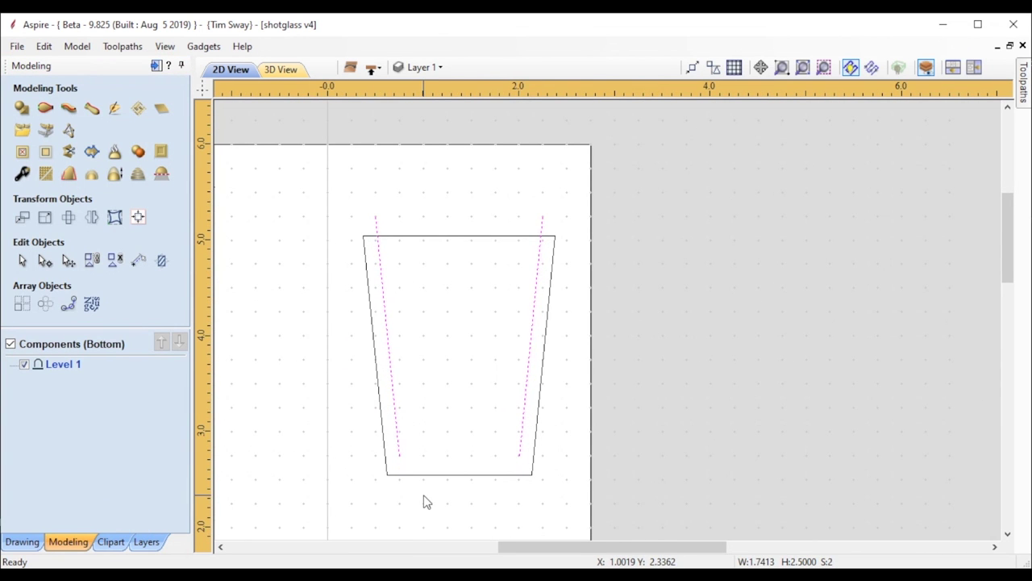
click(45, 107)
click(136, 143)
scroll(637, 264, down, 2)
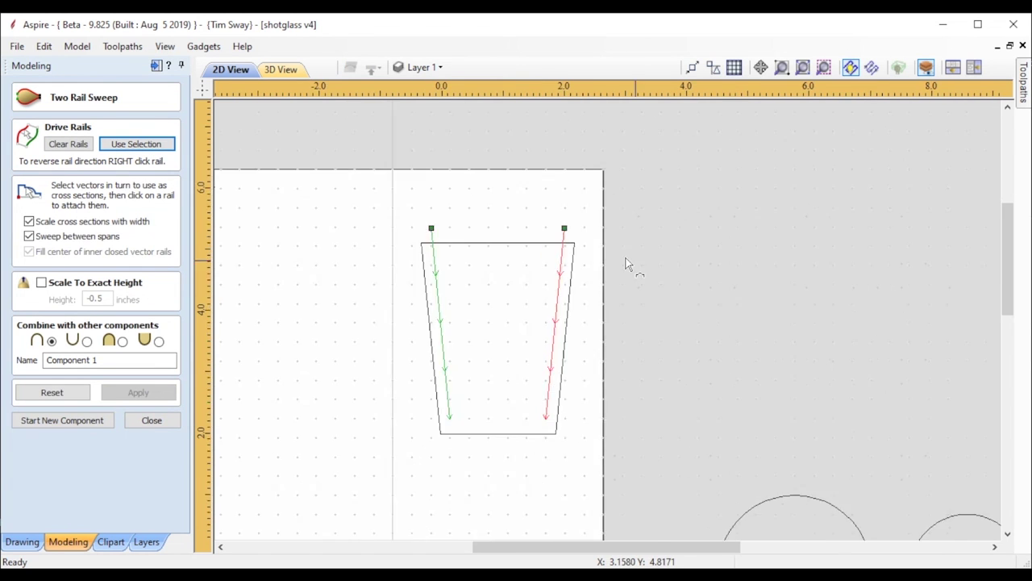
click(738, 457)
click(869, 473)
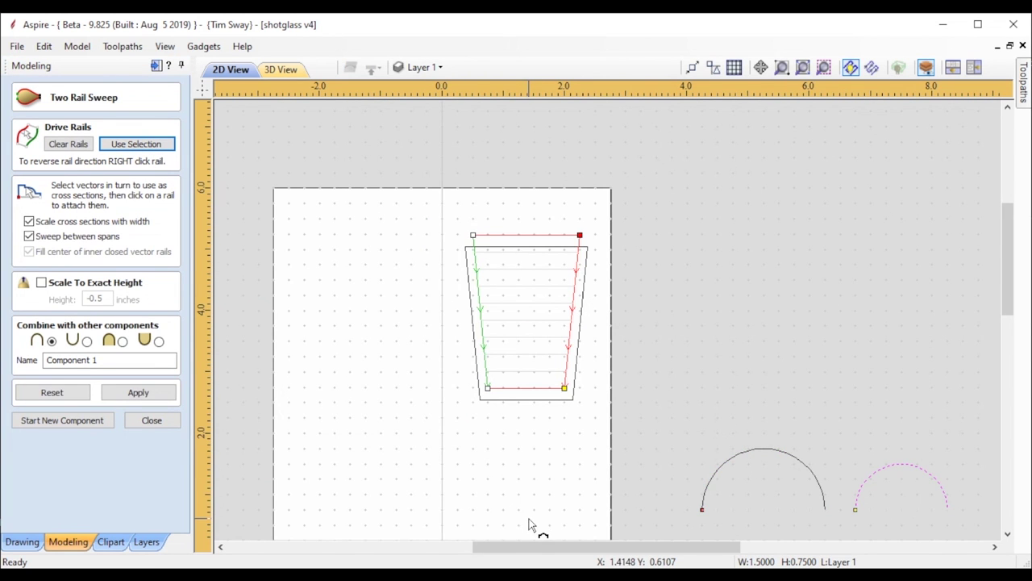
click(136, 394)
- Set the sweep to subtract, apply it as a component named "inner cup", and save the job
click(279, 68)
click(87, 341)
drag(564, 379, 693, 431)
scroll(719, 417, up, 3)
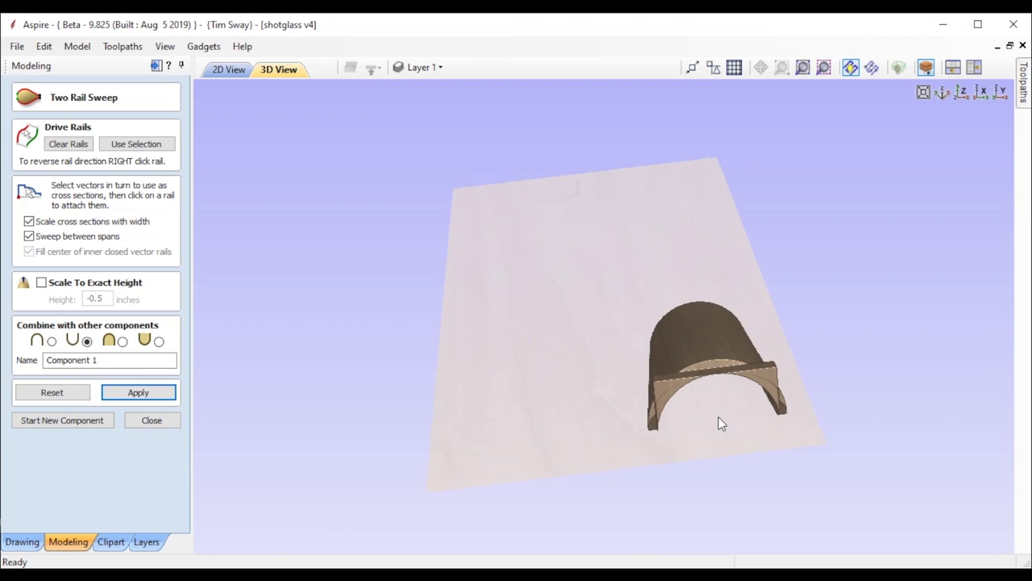
scroll(727, 425, up, 2)
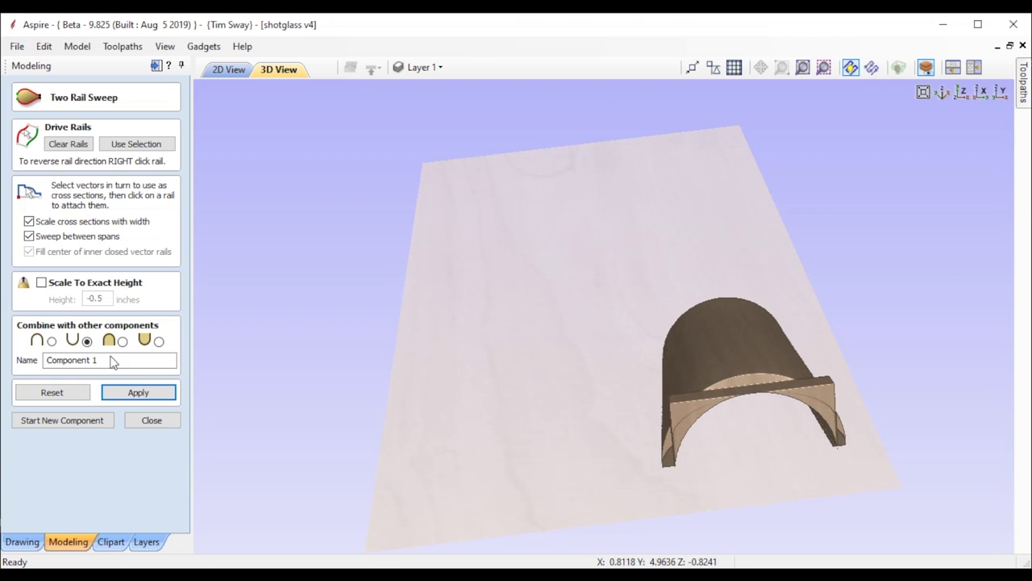
text(inner cup)
click(146, 395)
click(139, 424)
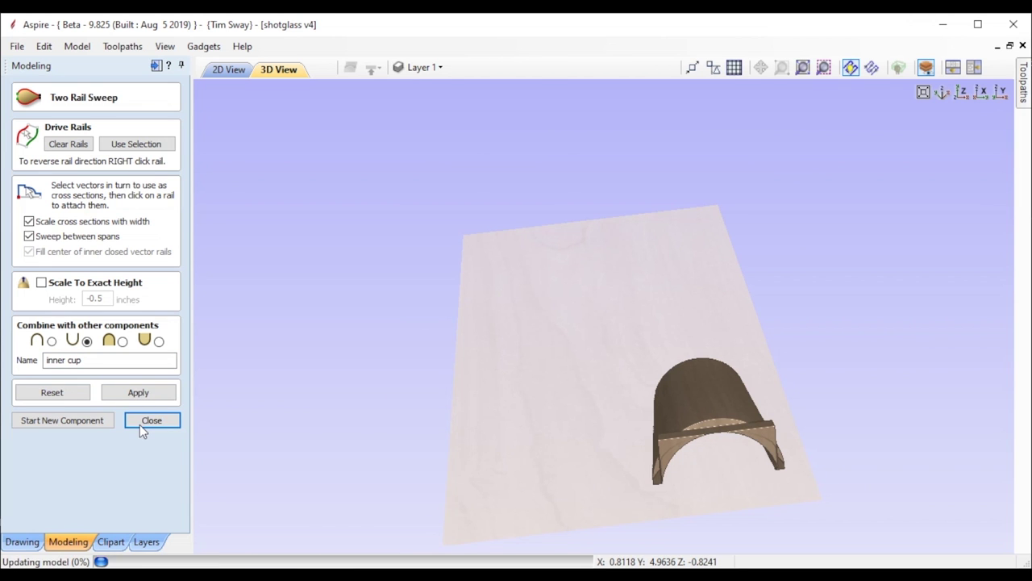
click(229, 68)
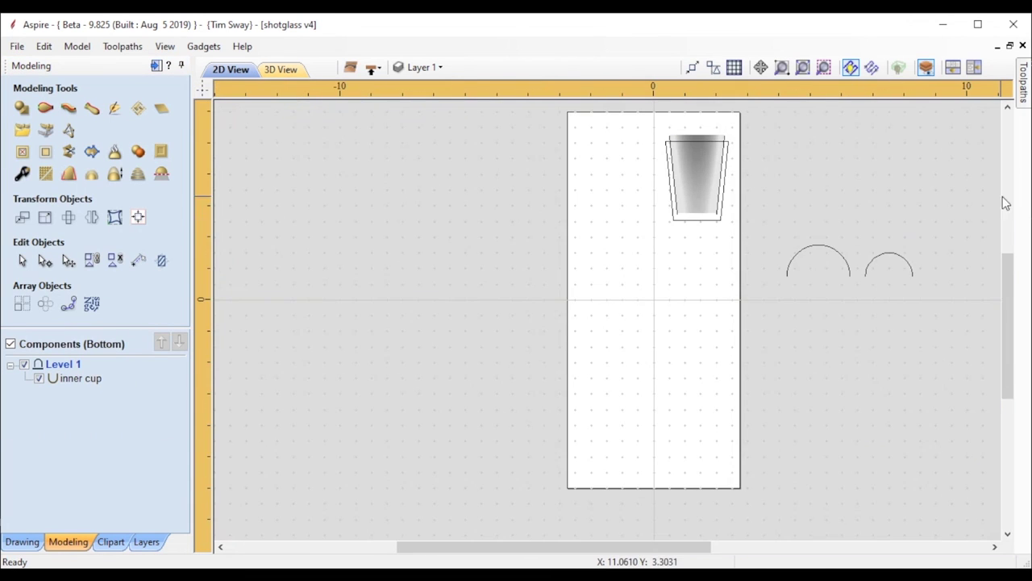
key(ctrl+s)
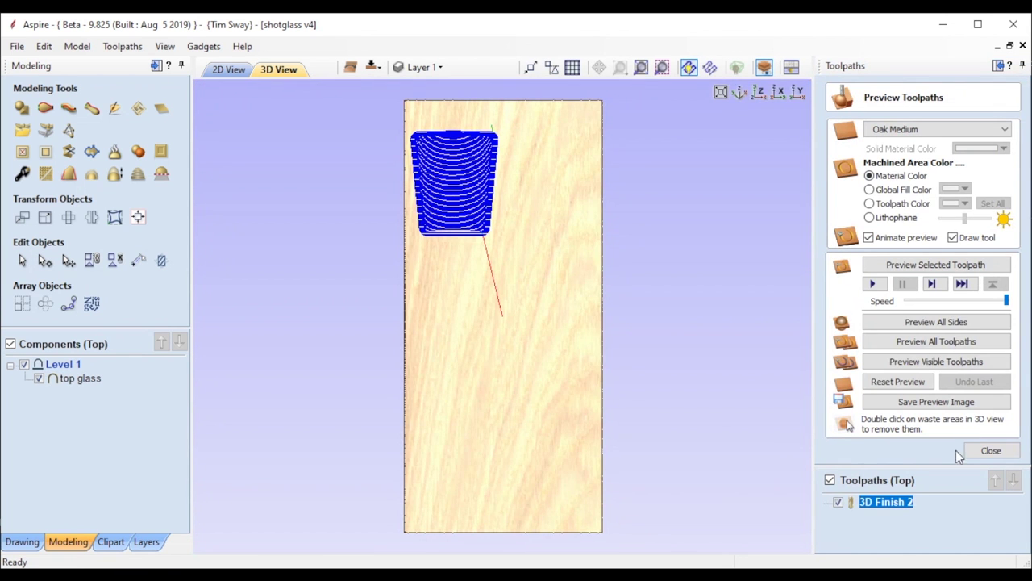
- Preview all toolpaths on both the top and bottom sides
click(925, 343)
click(374, 70)
click(929, 346)
click(371, 69)
click(991, 450)
- Create a profile toolpath around the top glass outline and inspect the simulated cut-out cup from several angles
click(229, 69)
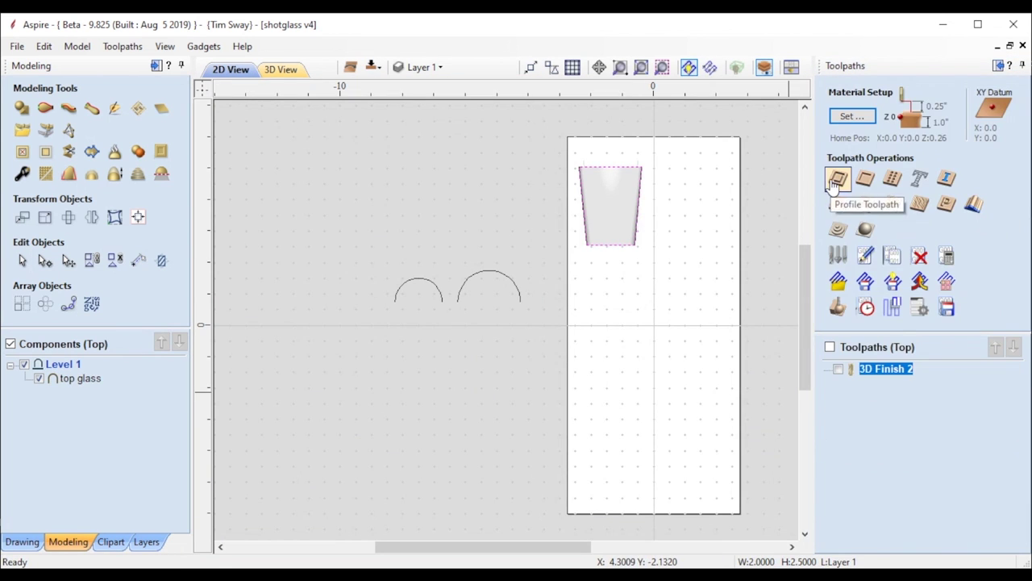
click(841, 175)
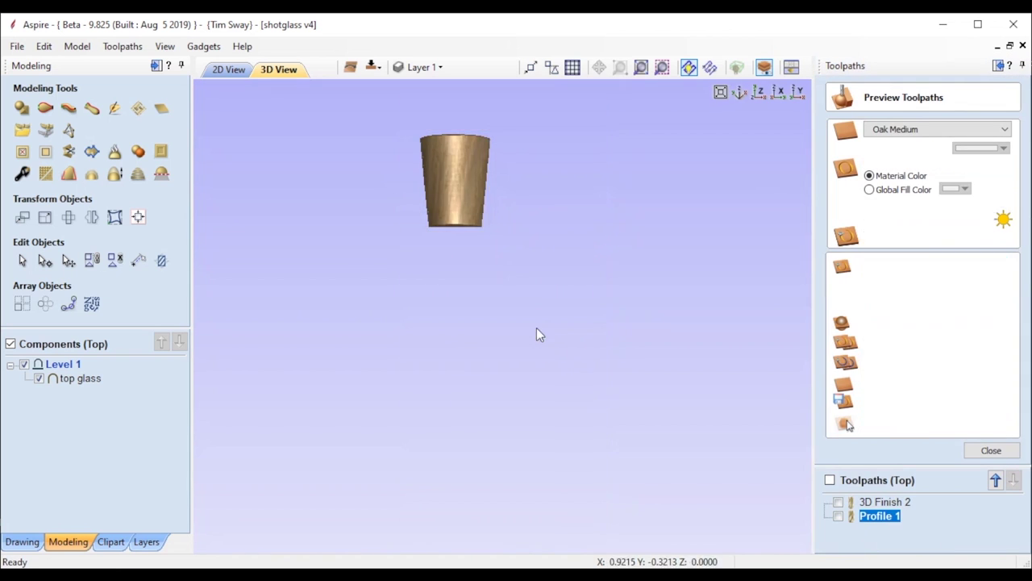
drag(537, 327, 498, 475)
scroll(498, 472, up, 3)
middle_drag(632, 288, 427, 332)
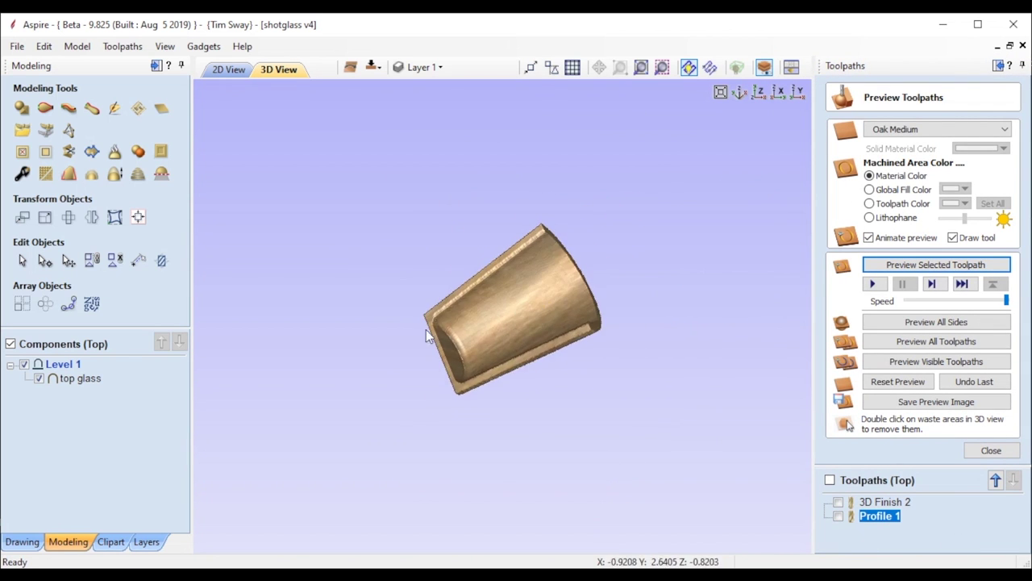
scroll(426, 332, up, 3)
drag(426, 333, 482, 308)
- On the bottom side, hide the inner cup component and shorten the inner slanted lines to end just above the glass outline's upper edge
click(226, 71)
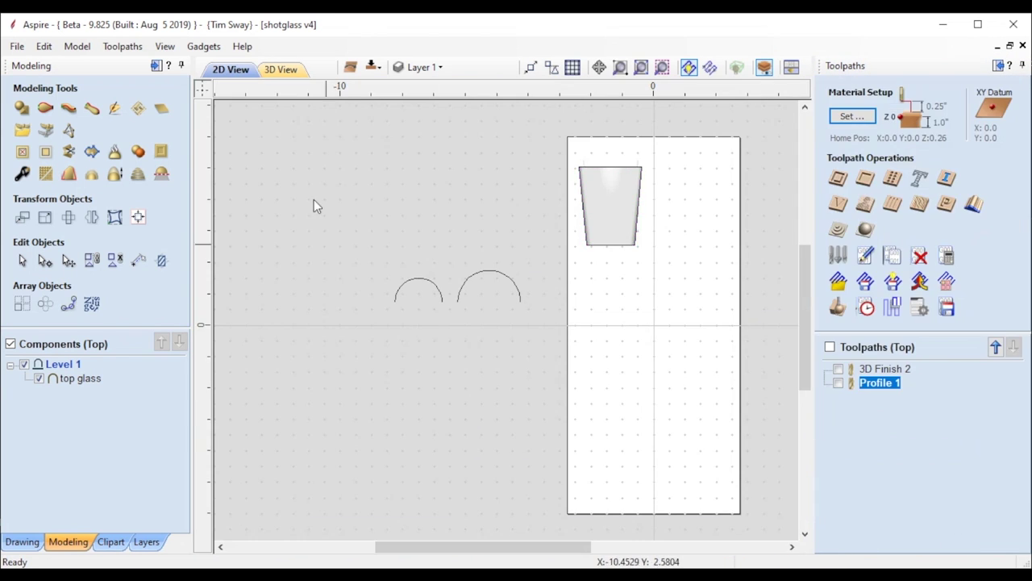
click(372, 67)
scroll(517, 245, up, 5)
click(39, 379)
scroll(668, 258, down, 3)
scroll(637, 116, up, 3)
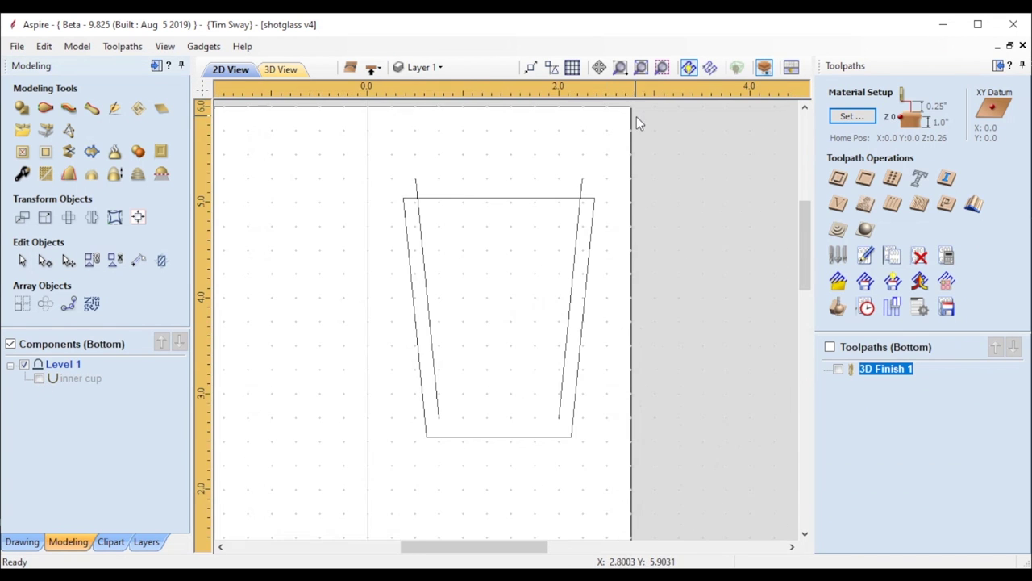
click(438, 401)
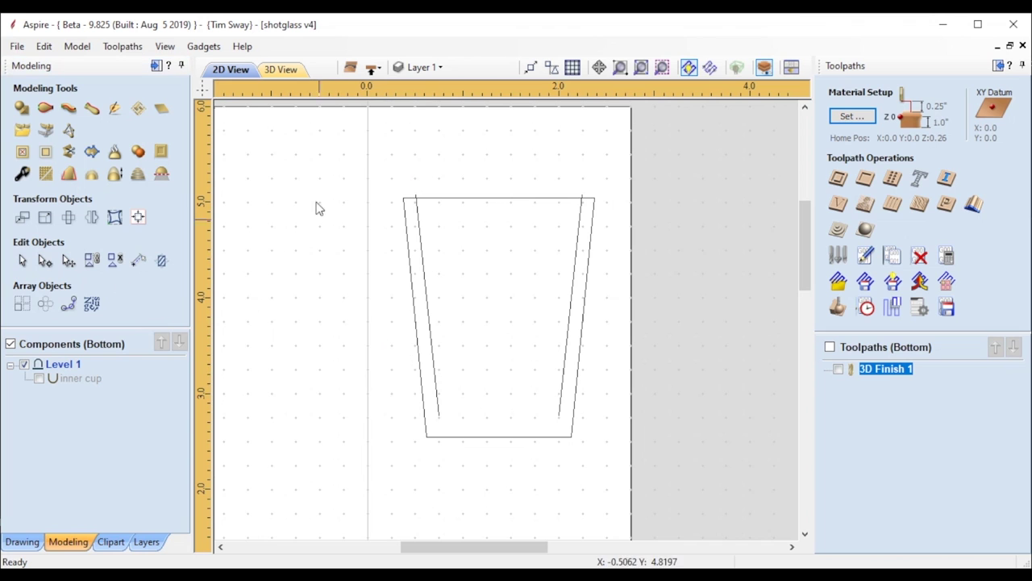
- Set the shortened inner lines as Two Rail Sweep drive rails with the large and small half circles as cross sections
drag(589, 420, 590, 420)
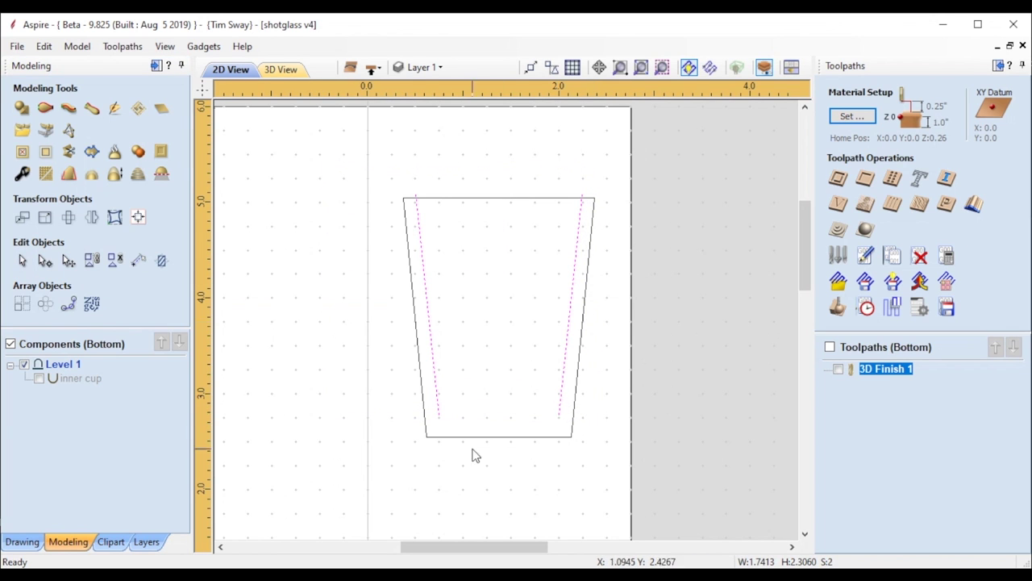
click(45, 108)
click(137, 144)
scroll(593, 267, down, 4)
click(707, 369)
- Name the new sweep "inner cup 2", set it to subtract, apply it, and finish the sweep
drag(119, 362, 44, 361)
text(inner cup 2)
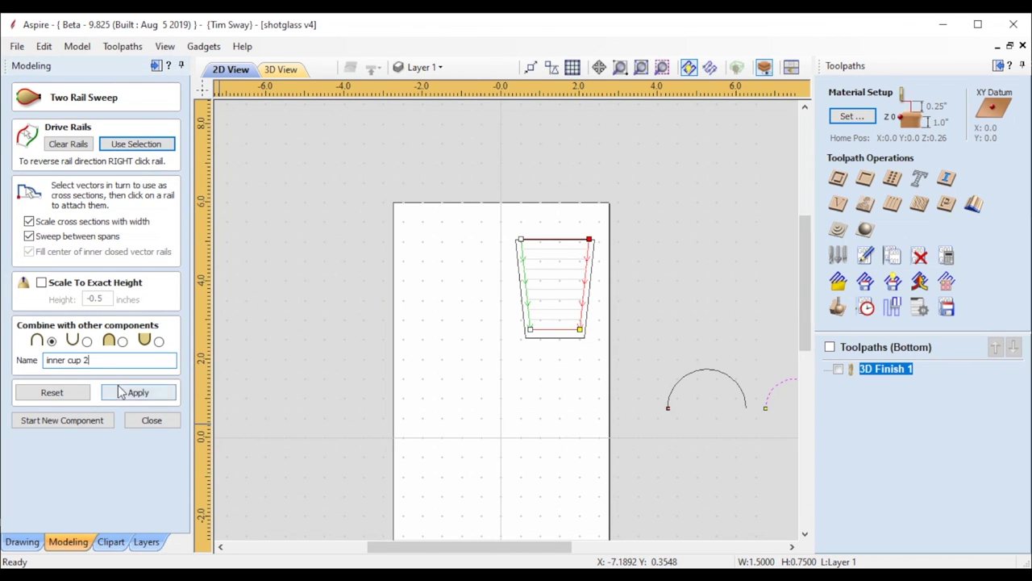
click(138, 392)
click(87, 341)
click(279, 70)
click(763, 94)
click(151, 421)
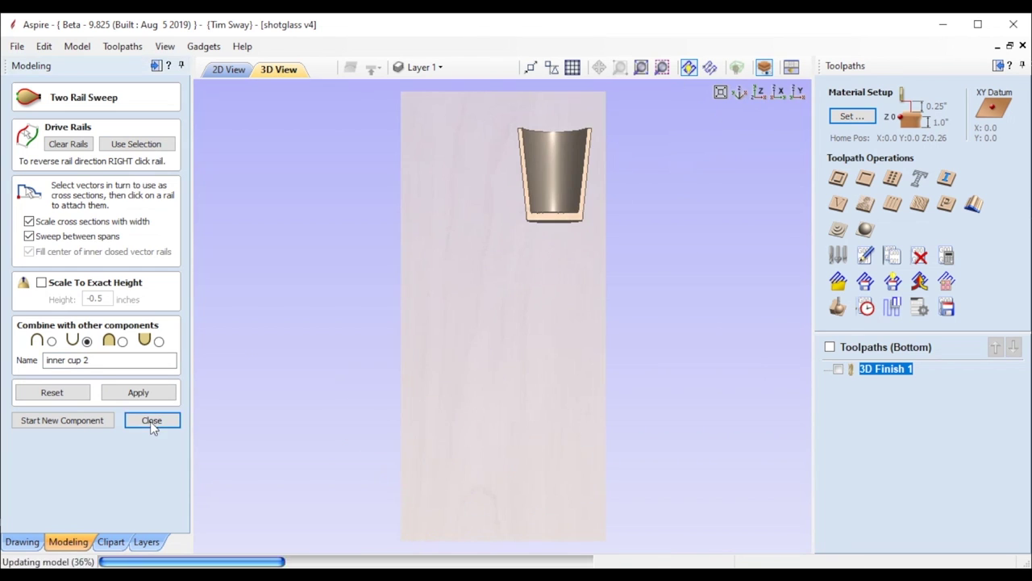
- Hide the 3D Finish 1 toolpath lines, preview the toolpaths on all sides, and inspect the simulated glass
click(516, 313)
click(837, 308)
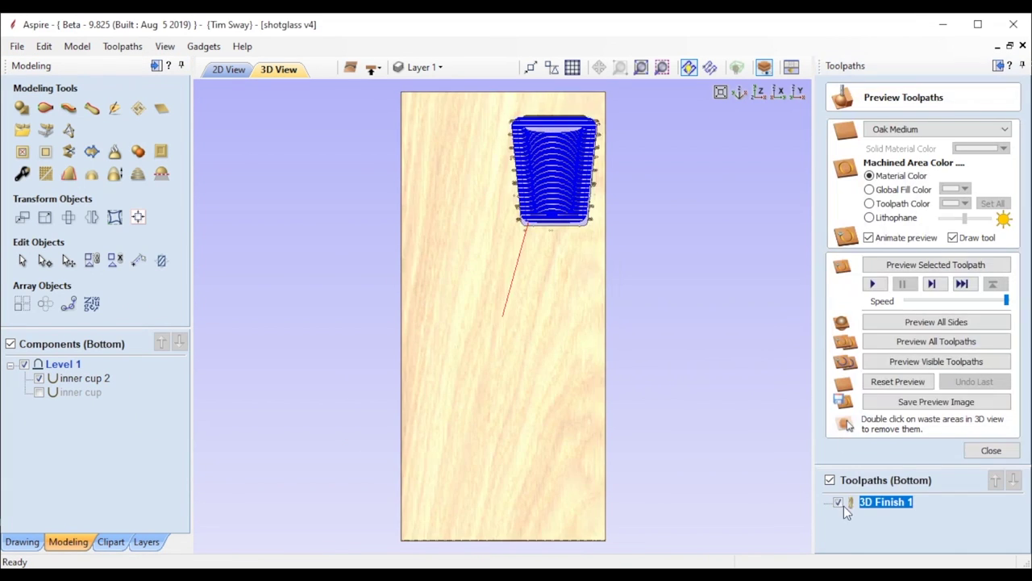
click(840, 502)
click(916, 320)
drag(520, 326, 525, 283)
click(371, 68)
double_click(877, 514)
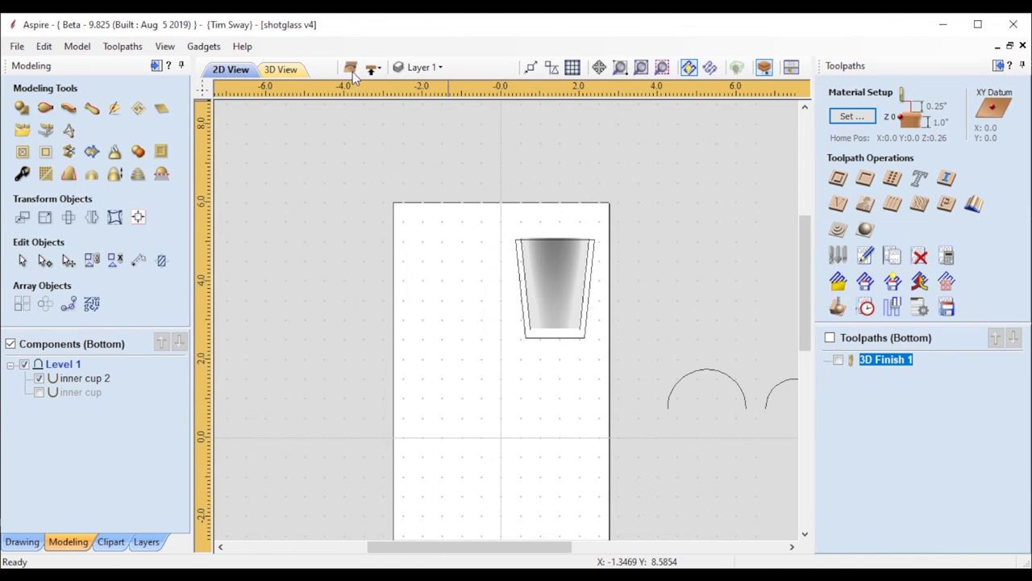
- Switch to the top side and copy the top glass 2 component with its outline into two columns of three rows
click(350, 68)
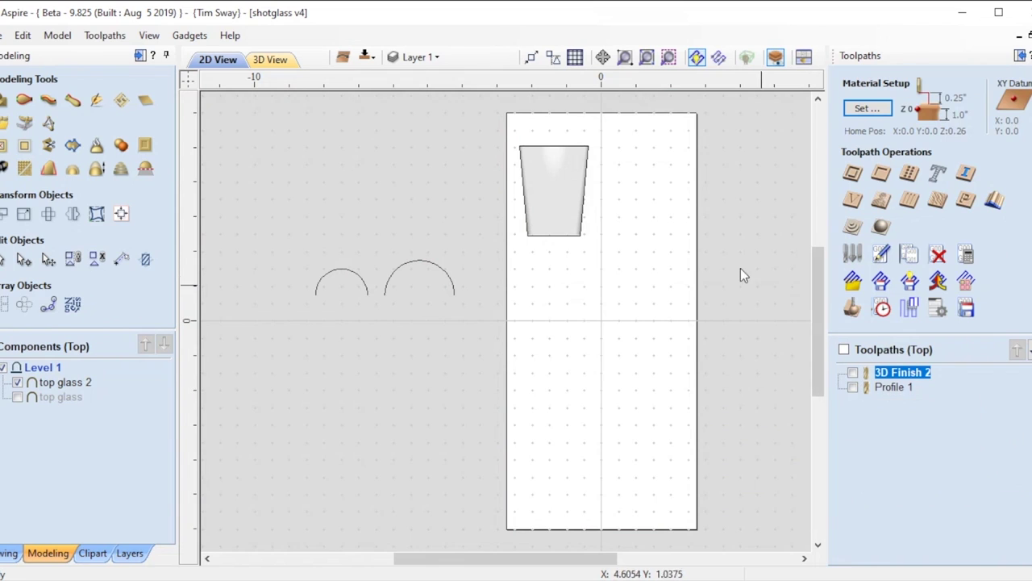
click(552, 195)
key(ctrl+c)
key(ctrl+v)
drag(562, 208, 587, 453)
click(638, 183)
shift+click(541, 172)
key(ctrl+c)
key(ctrl+v)
key(ctrl+v)
- On the bottom side, place a copy of inner cup 2 over the upper-left glass outline and nudge it right and down into alignment
click(343, 56)
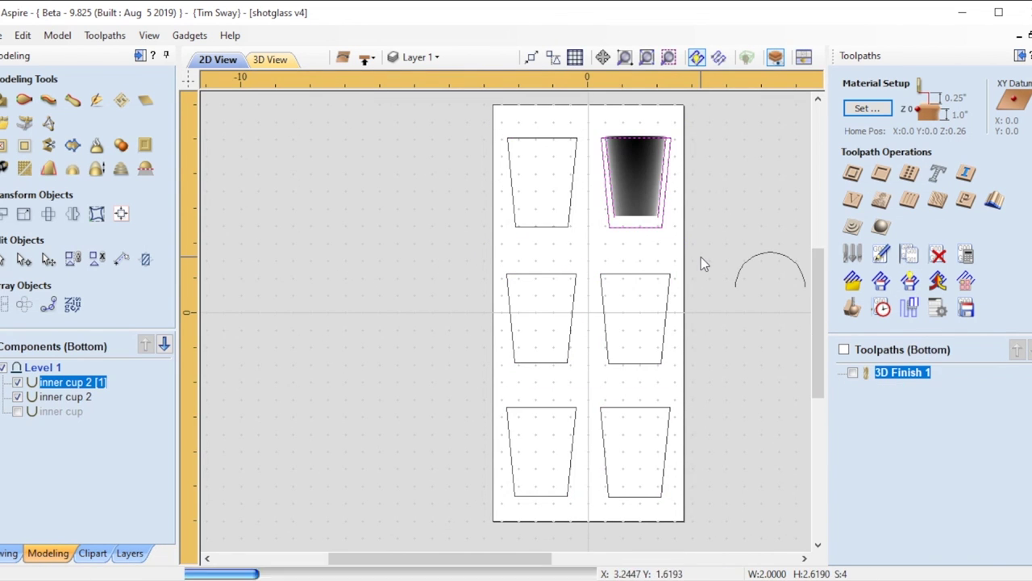
scroll(540, 188, up, 10)
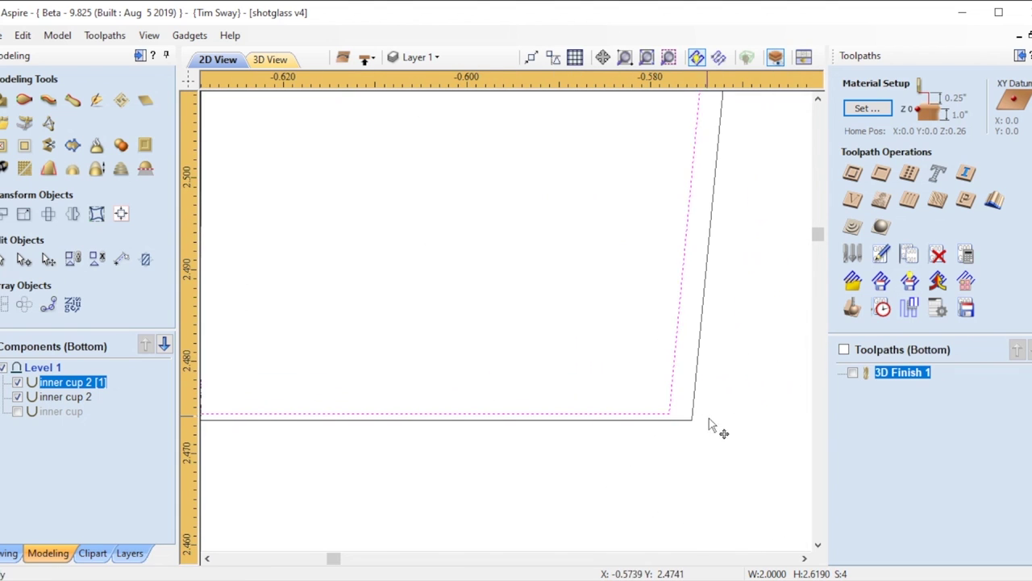
key(Right)
key(Down)
scroll(583, 260, down, 10)
- Copy the top pair of inner cup 2 components down onto the middle two glass outlines and nudge the copies up into alignment
click(725, 275)
drag(725, 275, 489, 147)
ctrl+drag(596, 225, 597, 364)
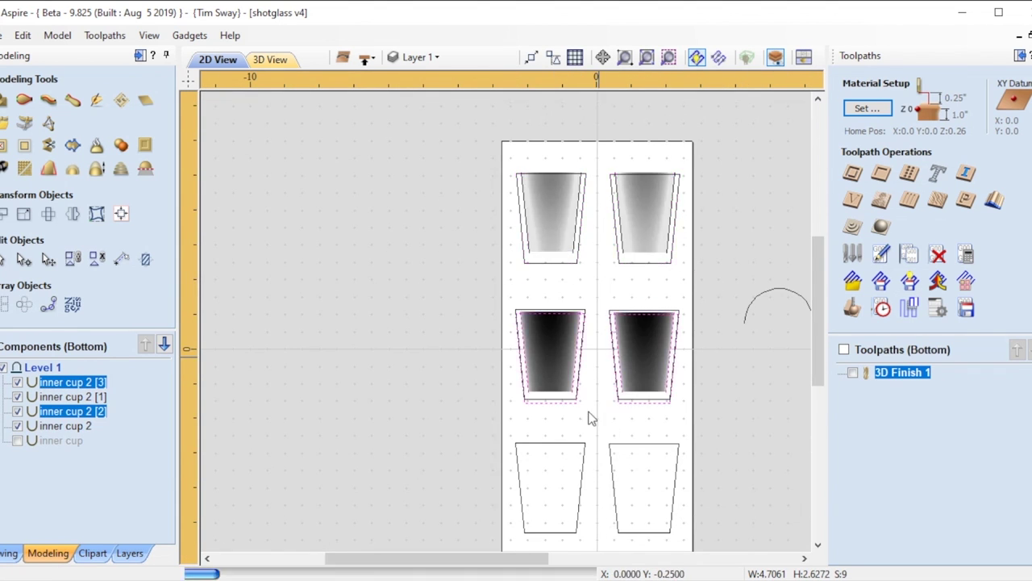
scroll(546, 434, up, 5)
scroll(693, 331, up, 10)
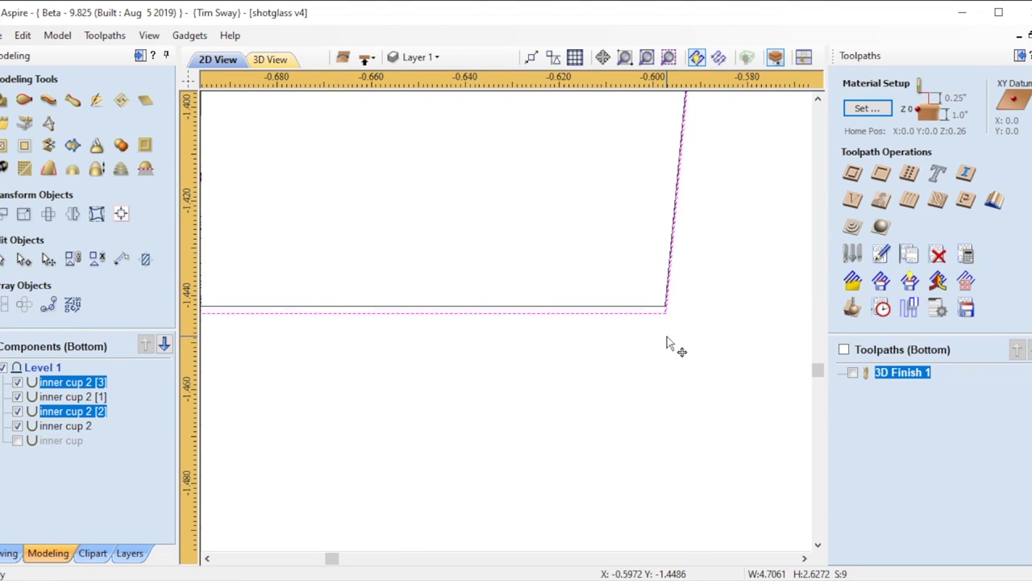
scroll(669, 311, up, 5)
key(Up)
key(Up)
scroll(597, 431, down, 10)
- Copy the top pair of inner cup 2 components down onto the bottom two glass outlines
click(317, 258)
scroll(514, 421, down, 4)
drag(629, 367, 476, 262)
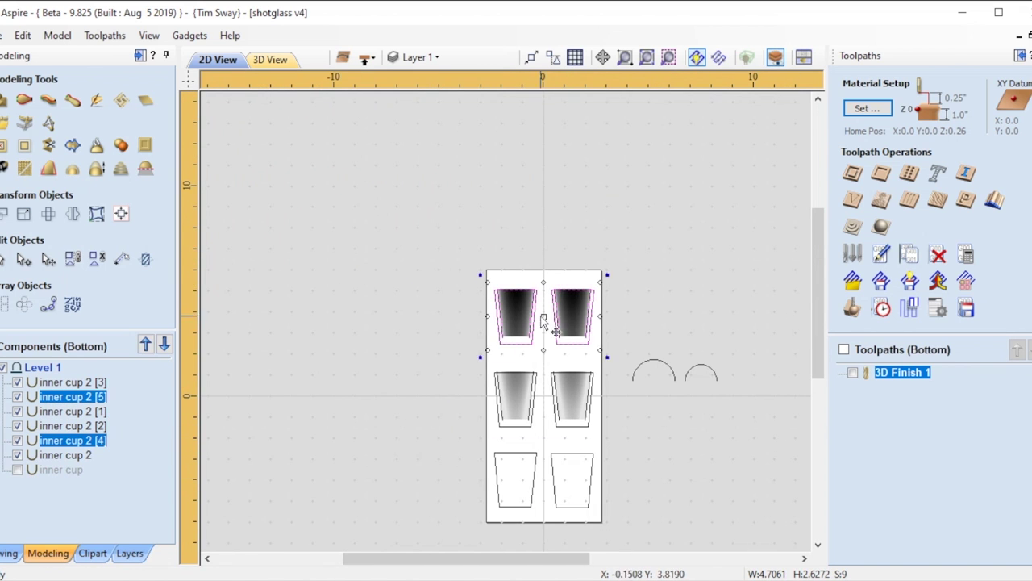
ctrl+drag(553, 322, 553, 489)
scroll(514, 506, up, 6)
scroll(650, 511, up, 5)
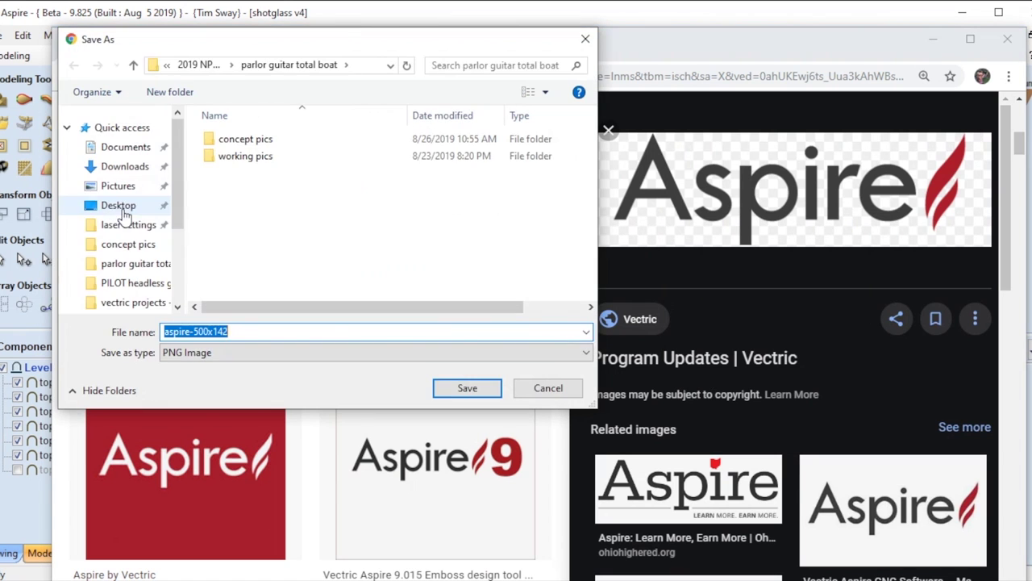
- Return to Aspire from the browser, move the Aspire logo bitmap off the board, and trace it into vectors
click(931, 43)
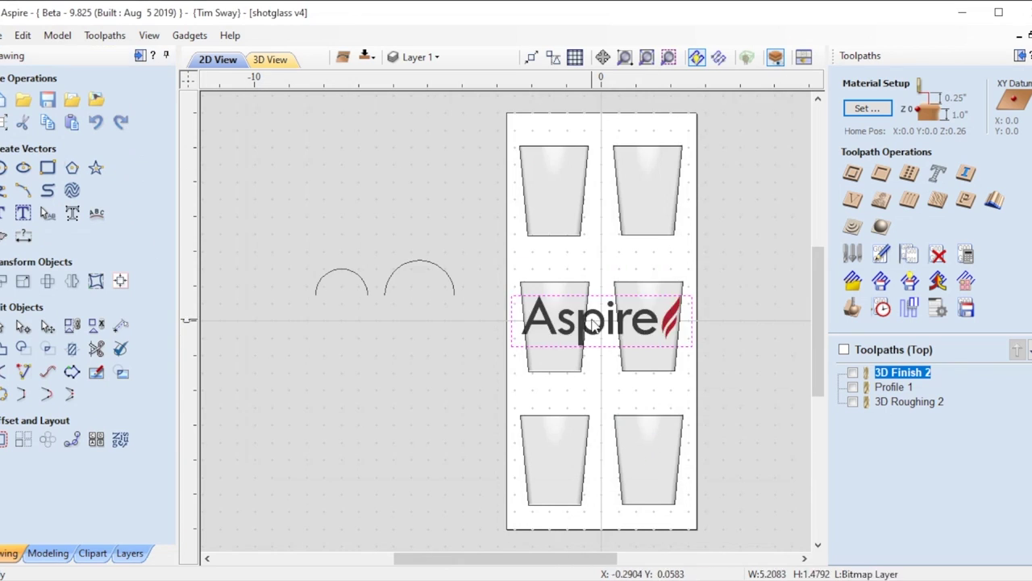
drag(599, 328, 400, 374)
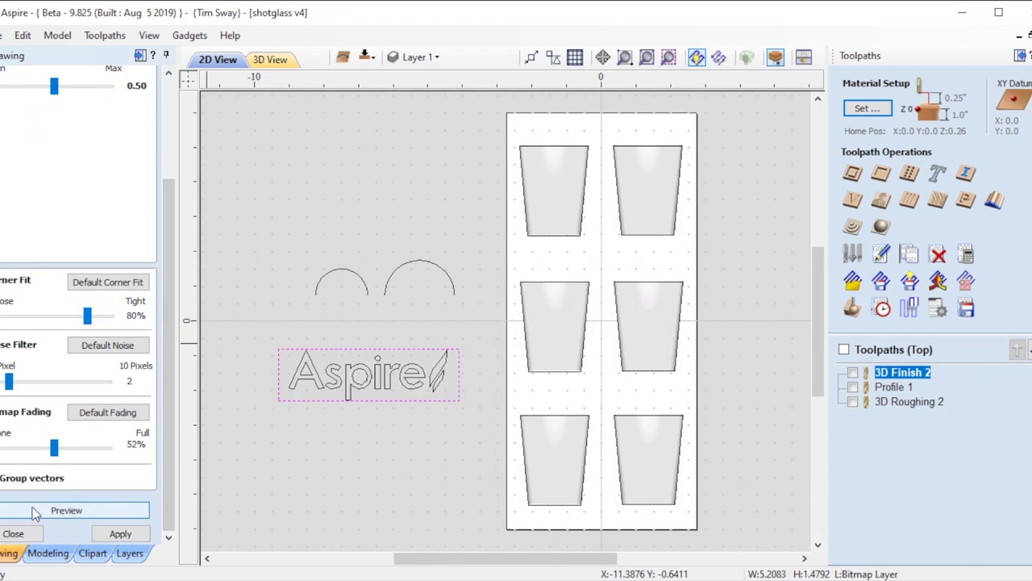
click(13, 533)
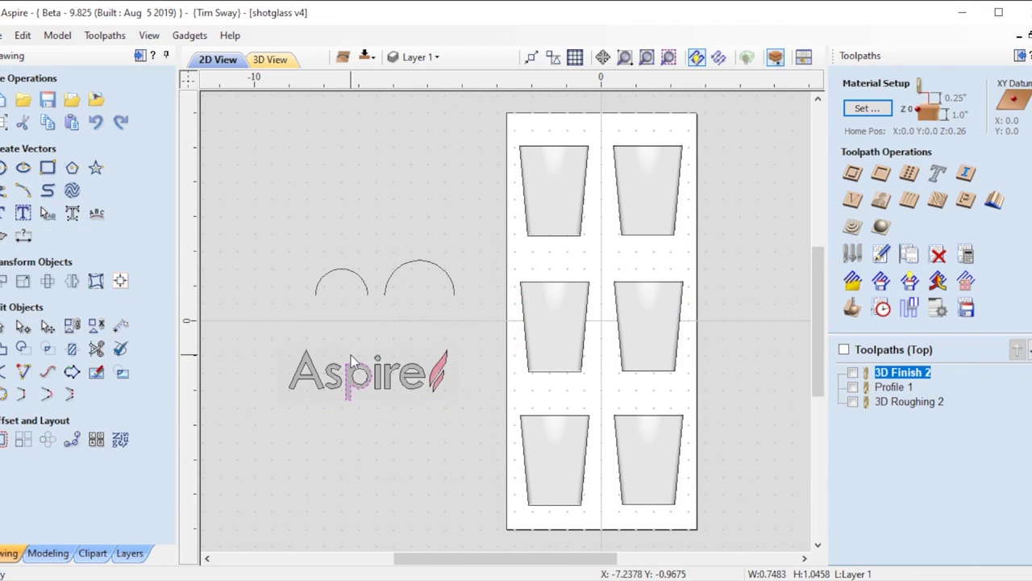
- Scale down the traced Aspire logo vectors and position them on the upper part of the lower-right glass
scroll(368, 282, up, 5)
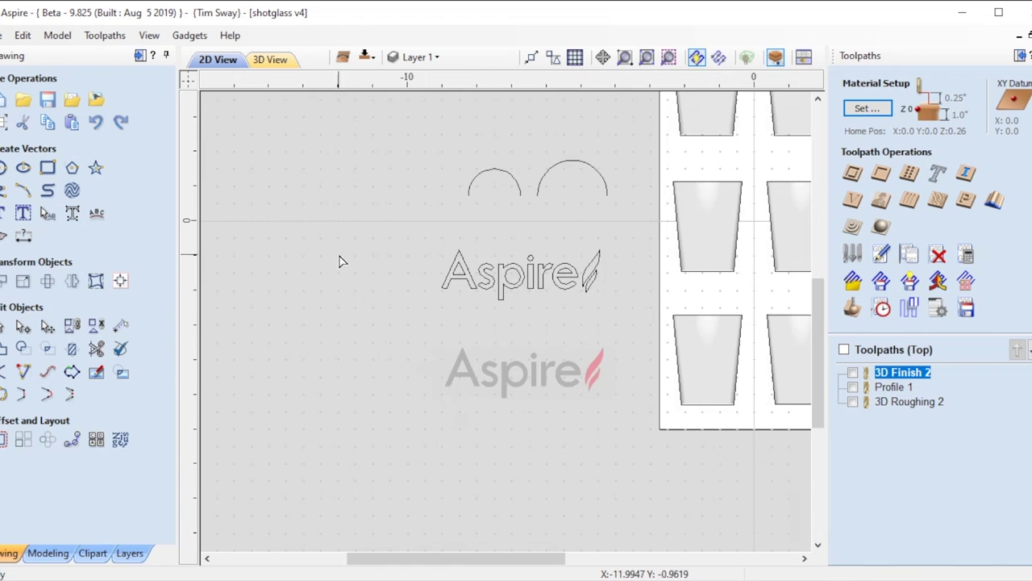
click(588, 281)
drag(568, 286, 500, 271)
drag(458, 258, 790, 343)
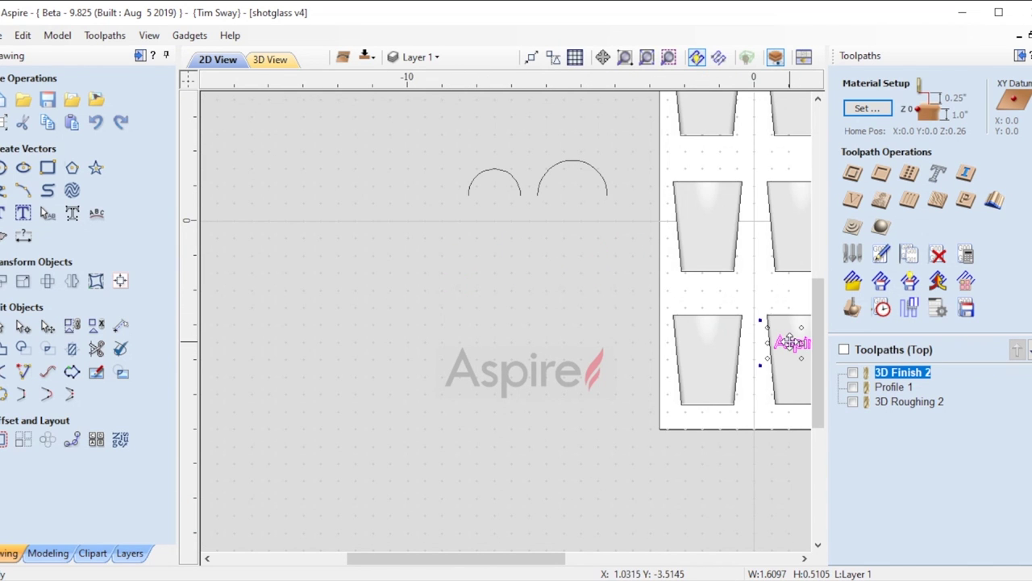
drag(448, 561, 538, 560)
scroll(584, 349, up, 4)
drag(696, 367, 650, 352)
drag(559, 320, 585, 293)
click(619, 487)
- Create right-aligned text "V10" in a plain, lighter font and fit it beneath the Aspire logo on the lower-right glass
click(3, 214)
text(V10)
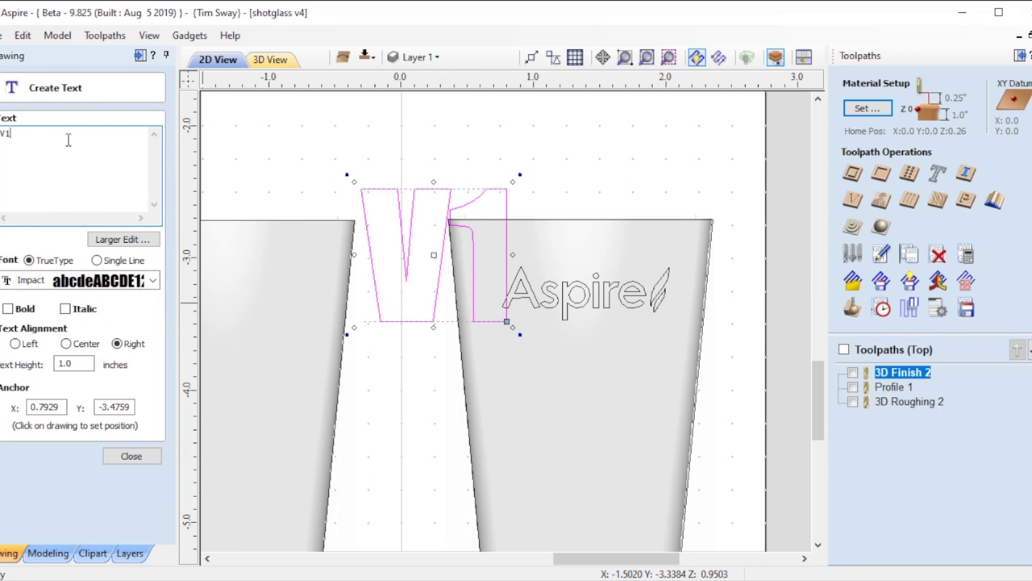
click(152, 280)
scroll(68, 489, down, 15)
scroll(69, 495, up, 3)
scroll(68, 490, up, 15)
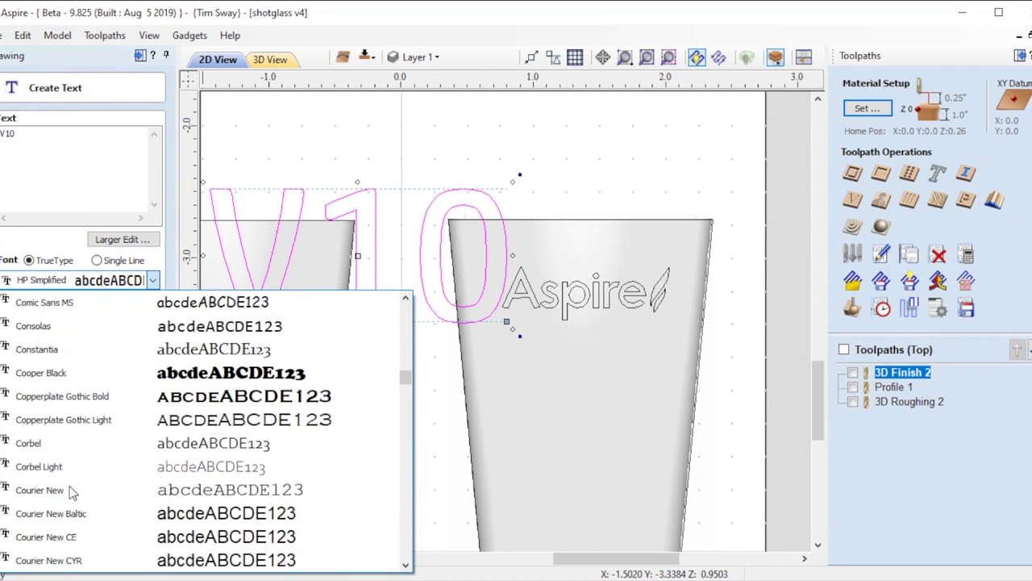
click(79, 443)
click(48, 281)
click(48, 419)
click(131, 455)
click(376, 322)
drag(513, 329, 659, 364)
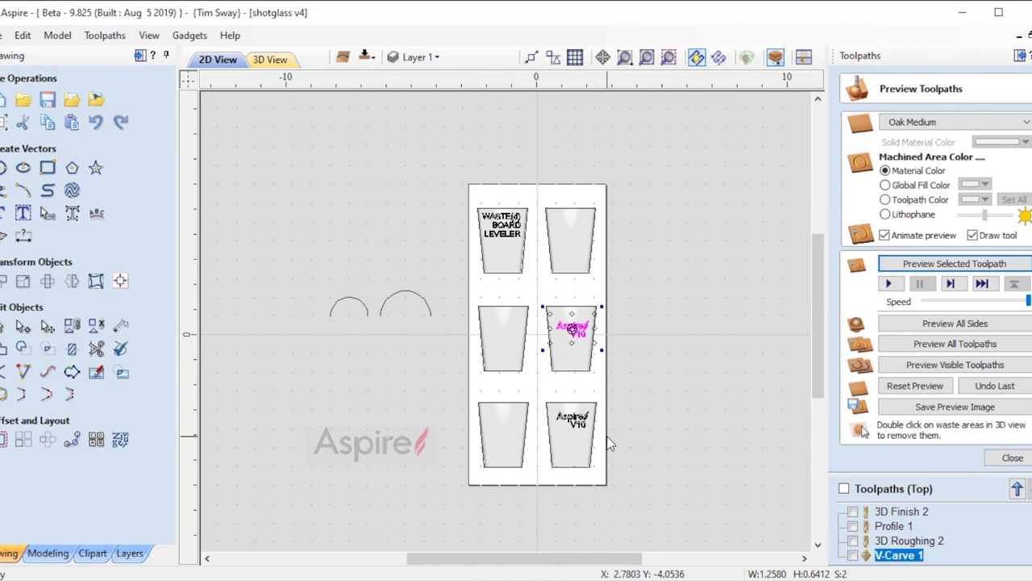
- Center-align the "WASTE(d) BOARD LEVELER" text on the upper-left glass
click(503, 224)
click(4, 214)
click(70, 345)
click(126, 456)
scroll(521, 198, up, 5)
click(496, 284)
click(298, 268)
scroll(539, 227, down, 2)
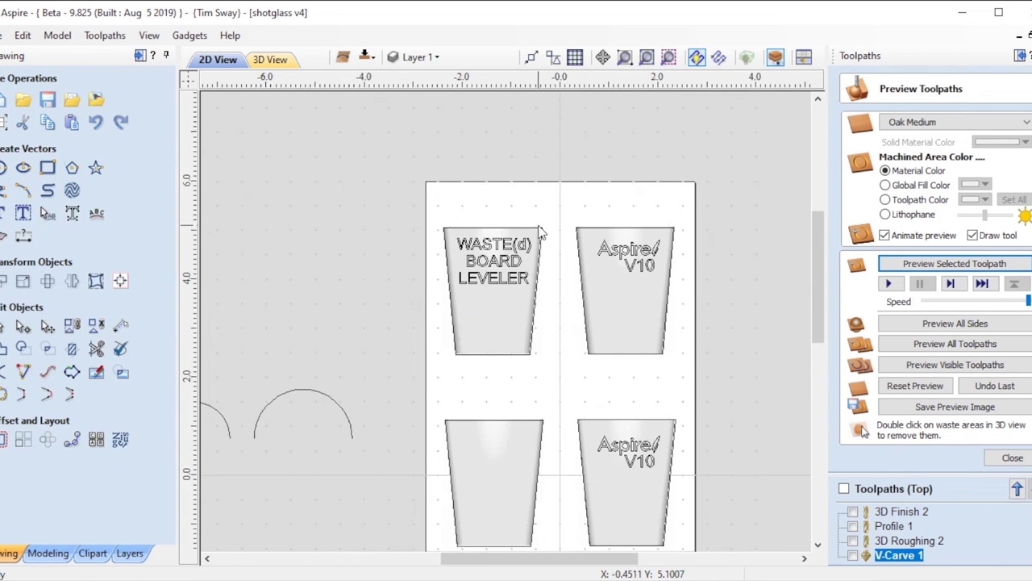
- Create centered three-line text "Precision Adjustment Solution" and fit it on the upper part of the middle-left glass
scroll(484, 315, up, 1)
middle_drag(477, 475, 451, 353)
click(3, 214)
click(432, 355)
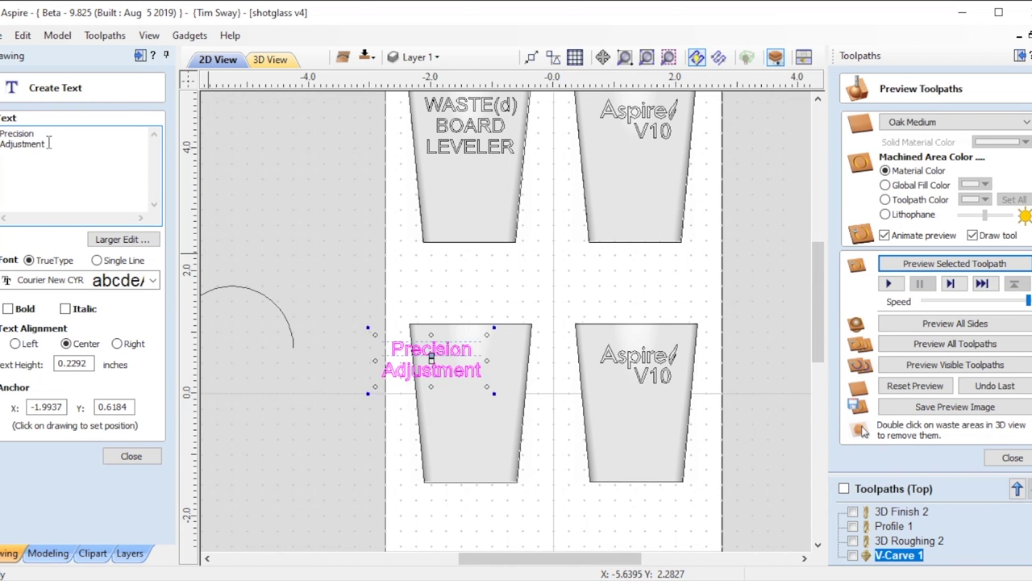
click(133, 457)
drag(501, 450, 437, 395)
drag(392, 363, 456, 358)
scroll(453, 358, up, 3)
drag(546, 419, 585, 449)
click(318, 421)
- Add smaller italic text "(apply until you don't care)" on two lines beneath "Precision Adjustment Solution" on the middle-left glass
click(2, 213)
click(382, 379)
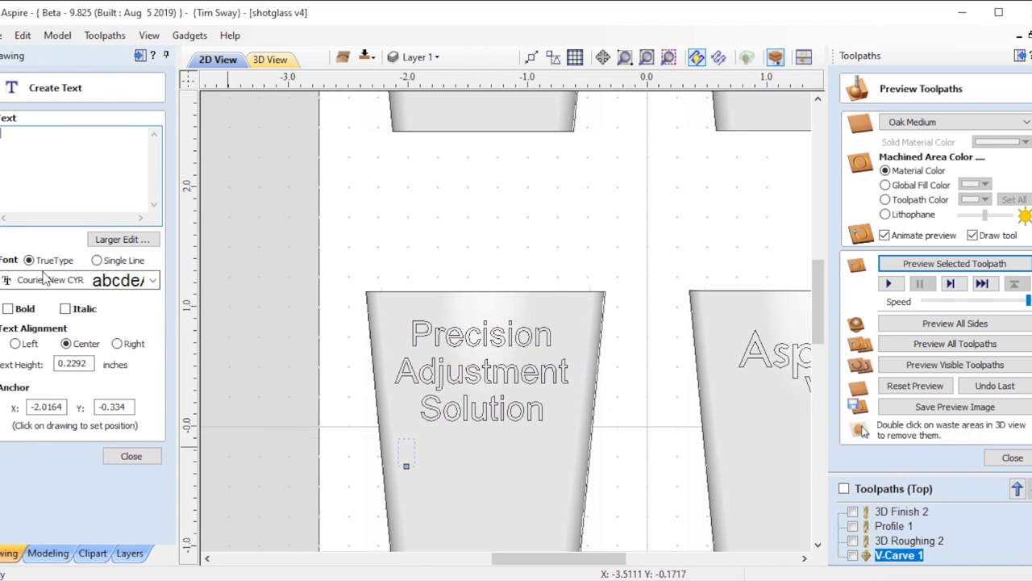
click(131, 456)
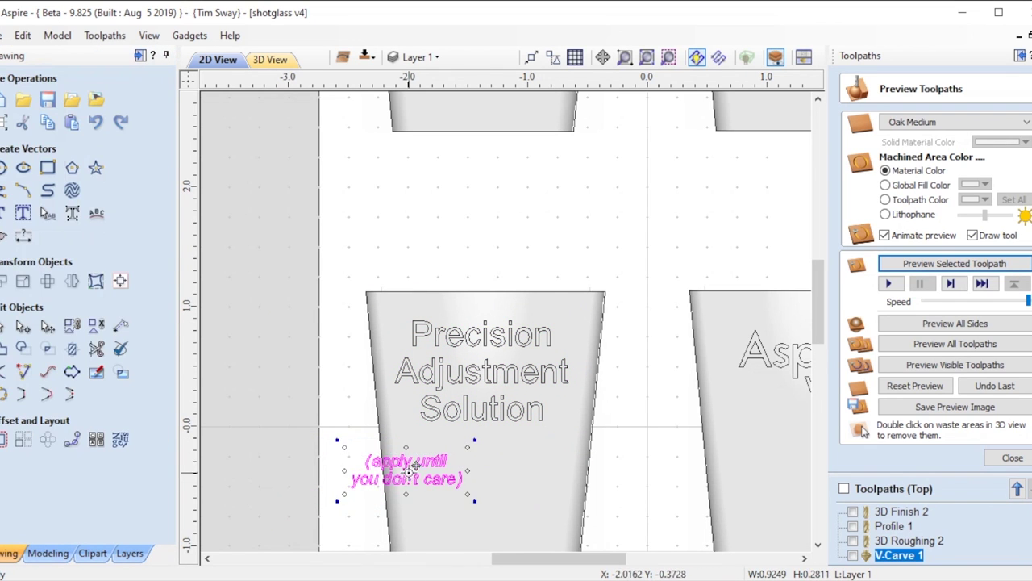
scroll(355, 455, down, 3)
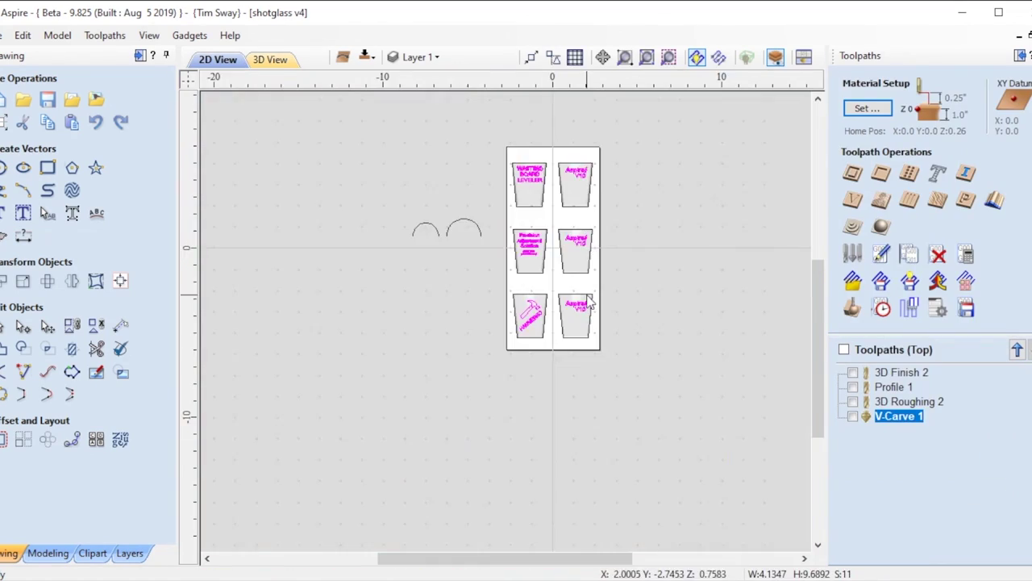
scroll(462, 189, up, 5)
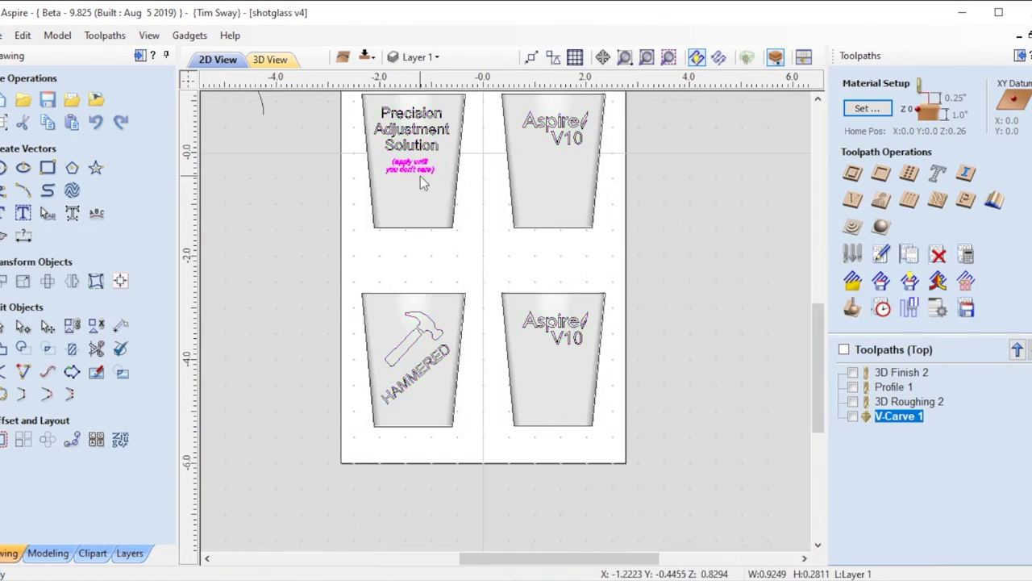
click(228, 234)
scroll(489, 300, down, 2)
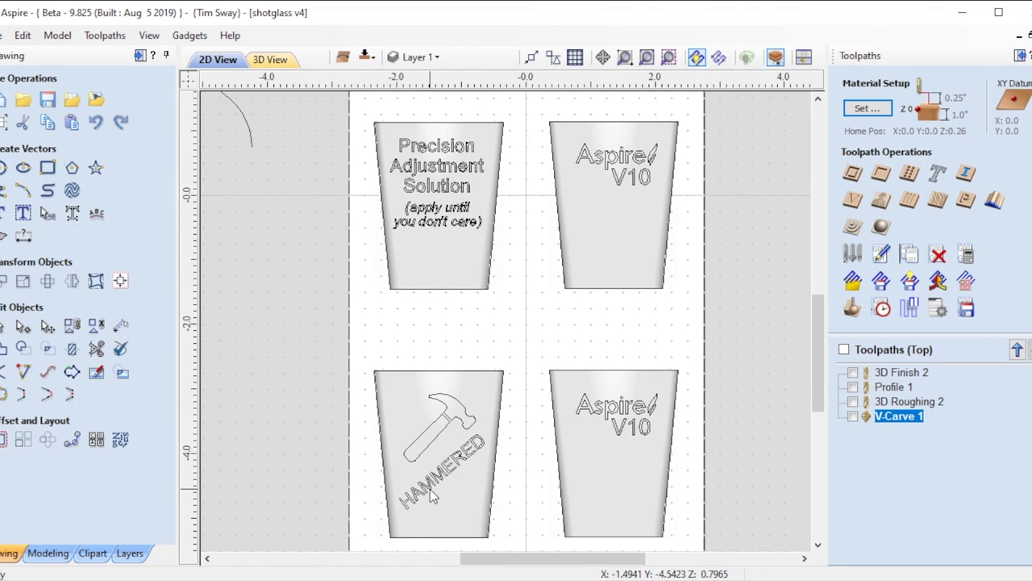
- Ungroup the hammer artwork on the lower-left glass and offset its outlines inwards
scroll(418, 477, up, 3)
click(439, 377)
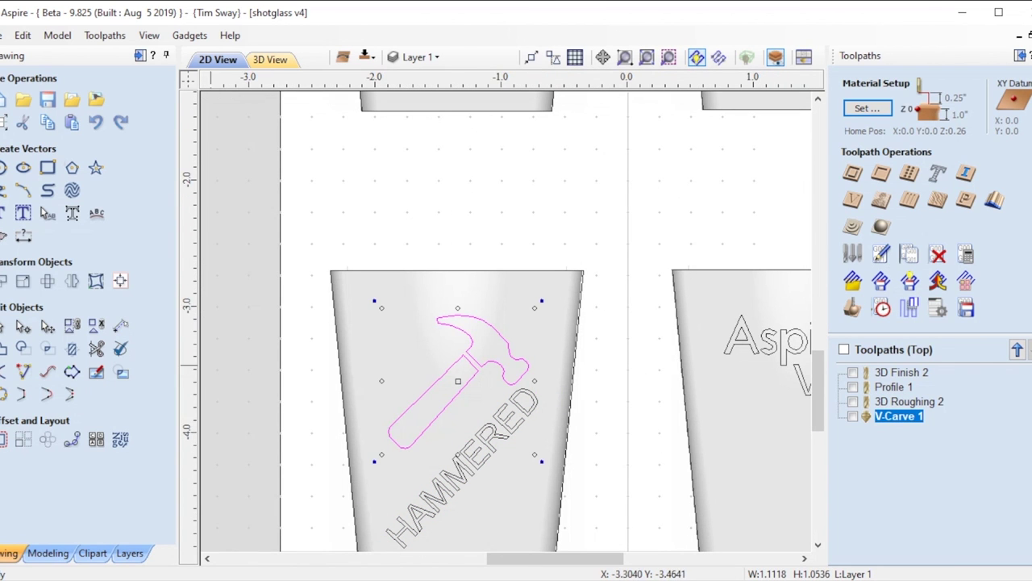
key(u)
click(4, 440)
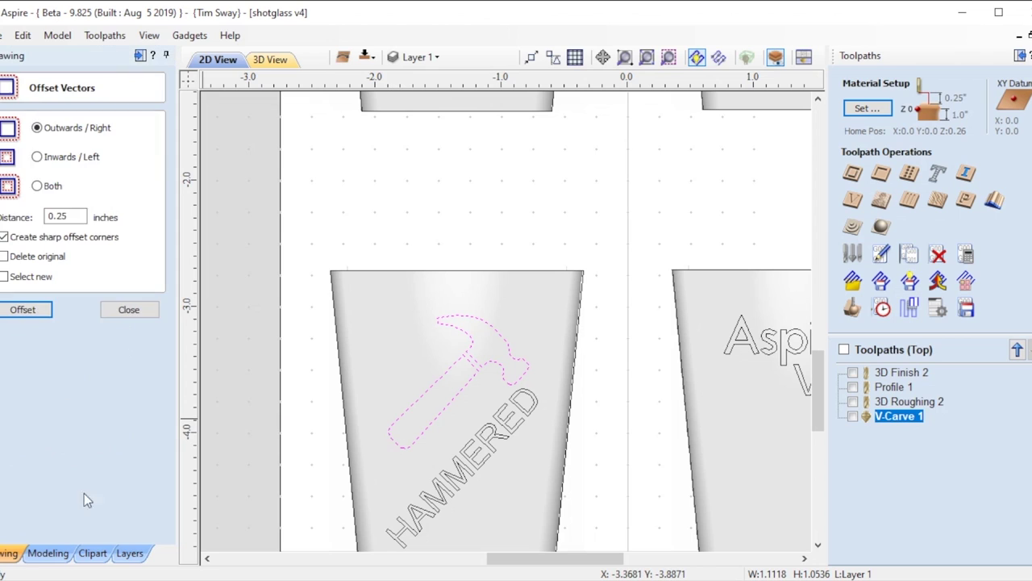
click(28, 311)
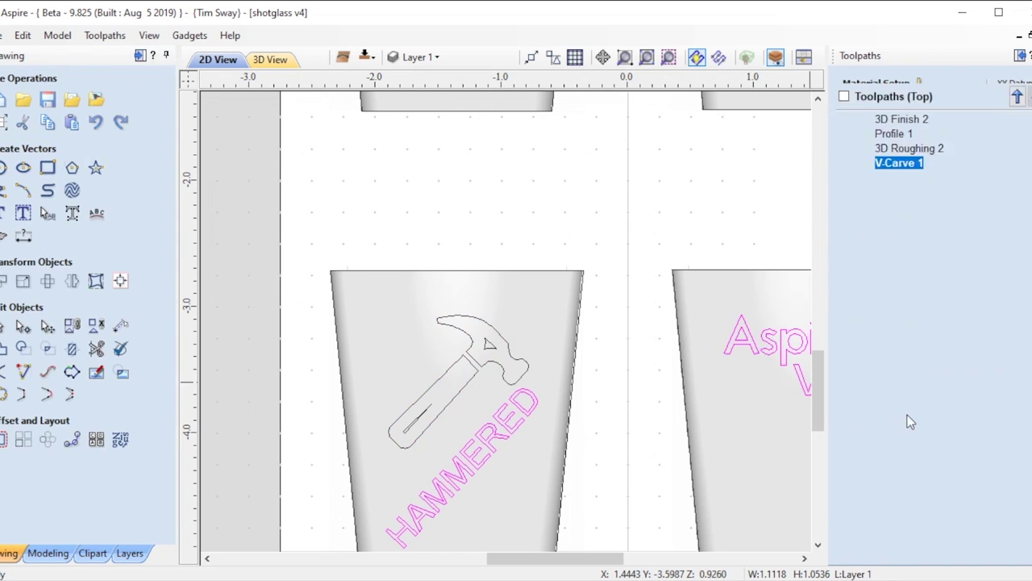
- Recalculate the V-Carve 1 toolpath with the hammer outlines included, projected onto the 3D model
double_click(900, 416)
scroll(887, 403, down, 3)
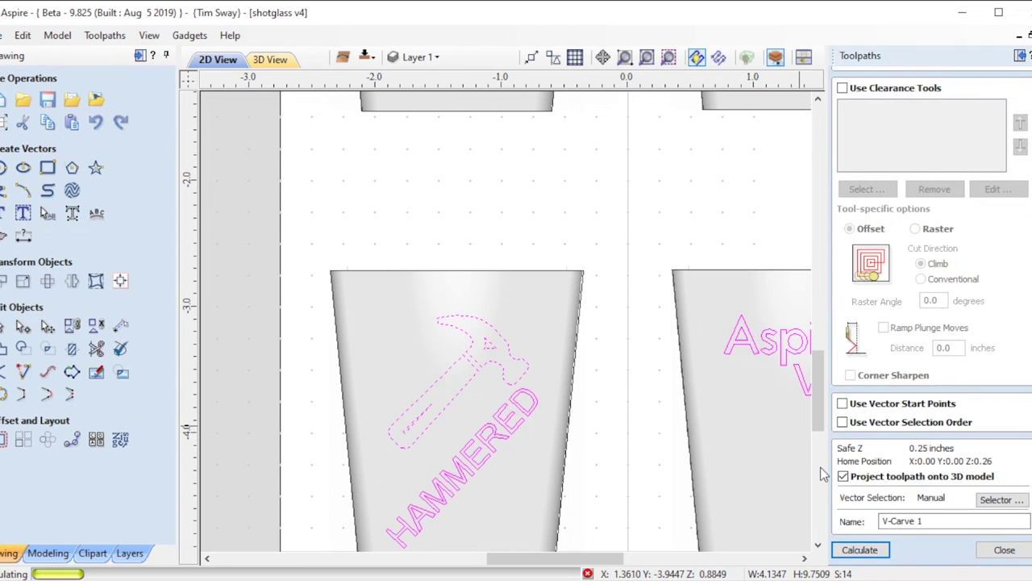
click(867, 550)
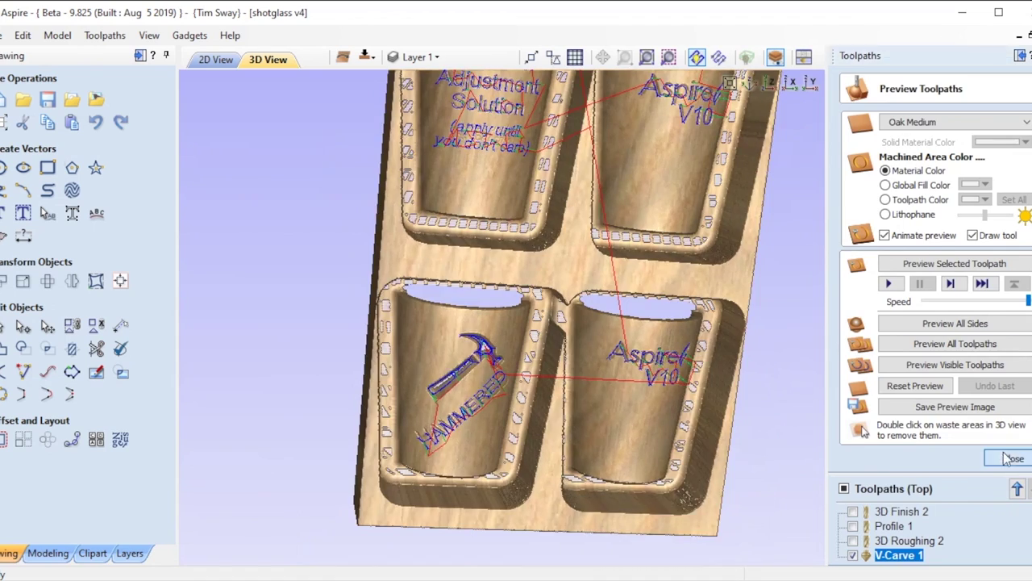
- Reset the toolpath preview, simulate all top-side toolpaths, and inspect the carved hammer and lettering on the glasses
click(1009, 458)
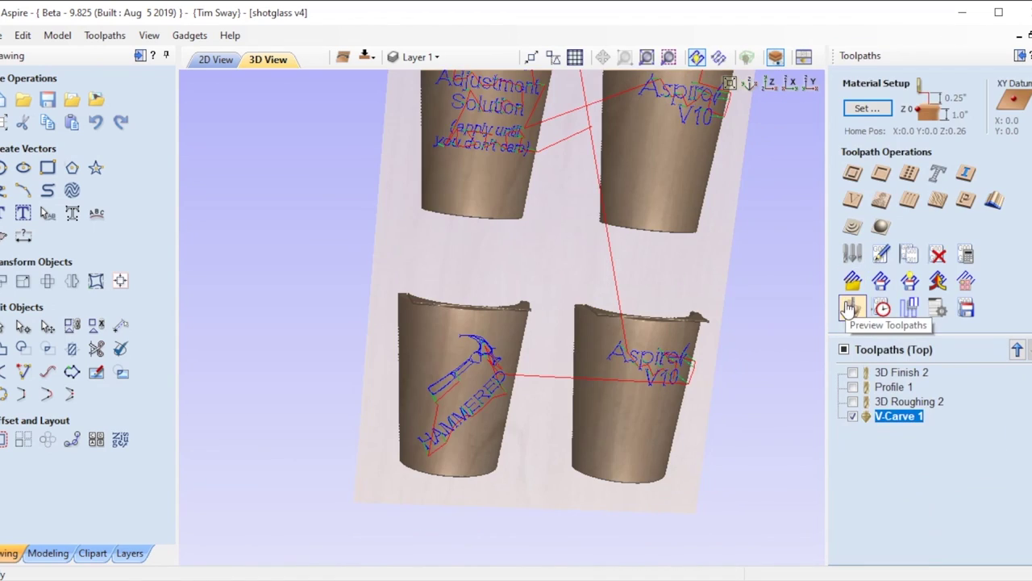
click(853, 311)
click(914, 385)
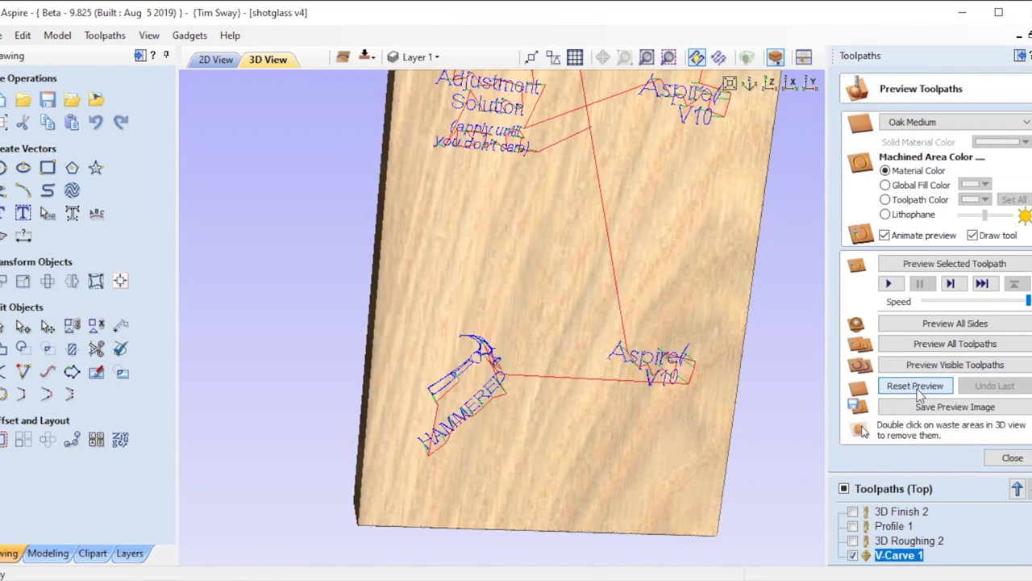
click(940, 344)
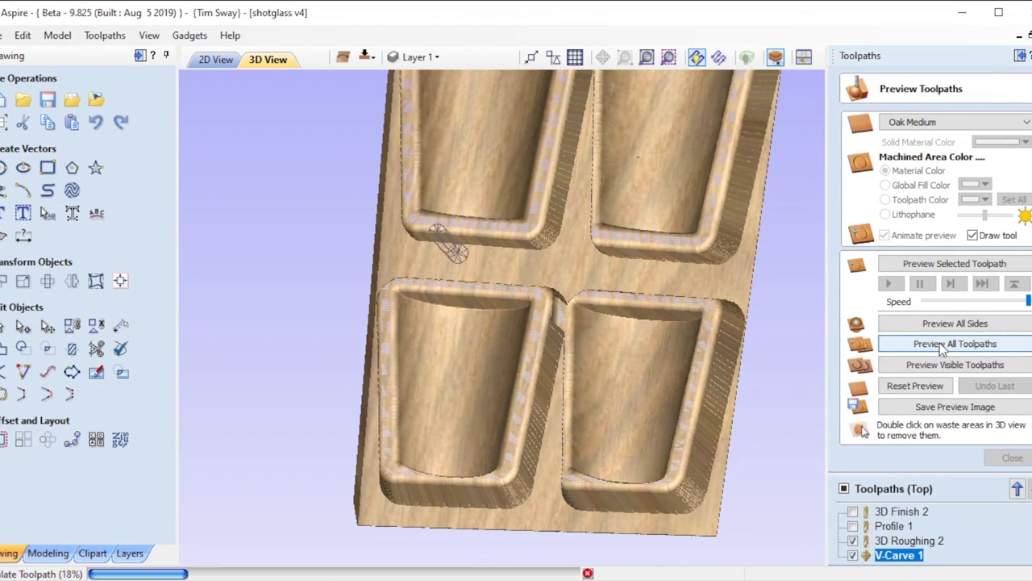
scroll(476, 394, up, 6)
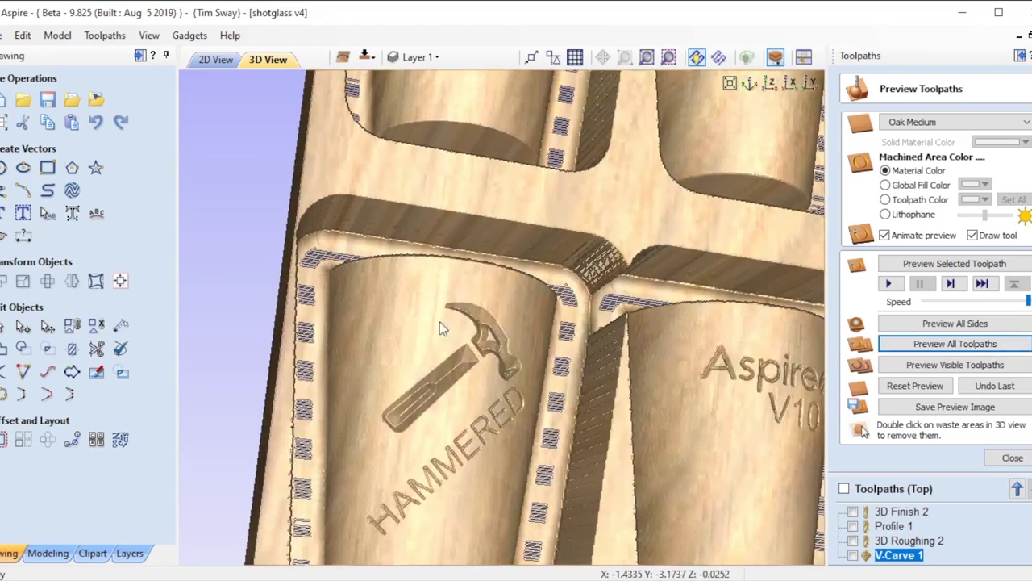
scroll(450, 417, down, 8)
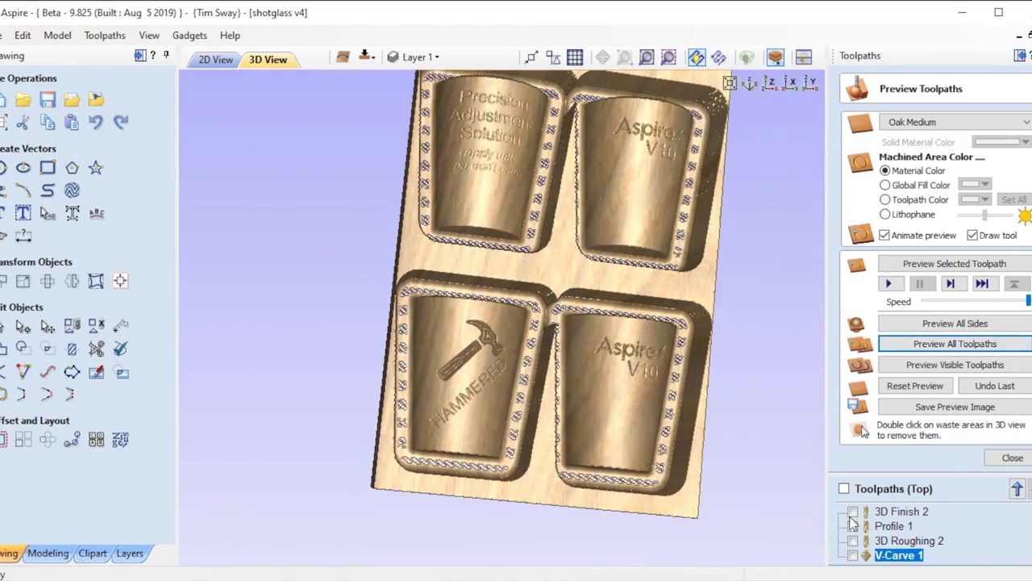